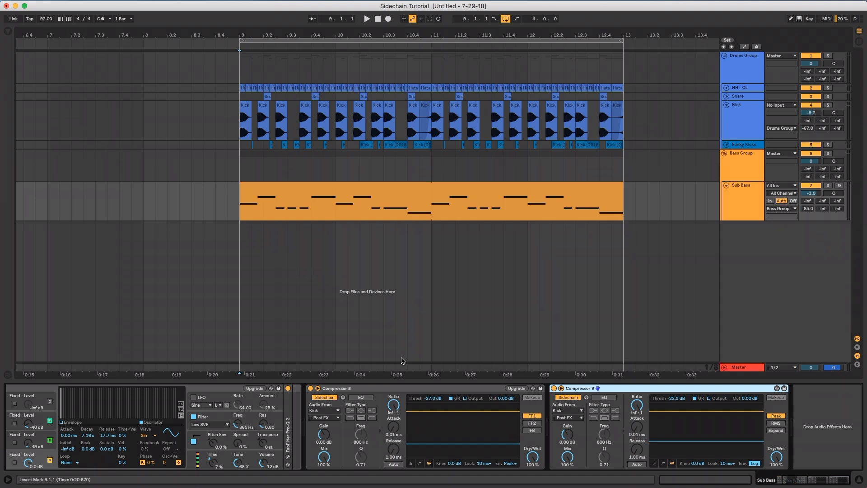
# - Compare the sidechain setups of Compressor 8 and Compressor 9 on the Sub Bass track
pyautogui.click(342, 390)
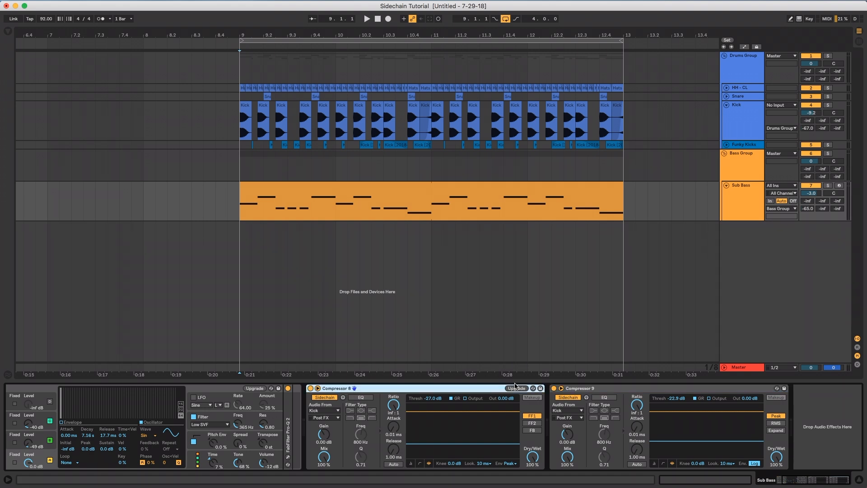
pyautogui.click(588, 390)
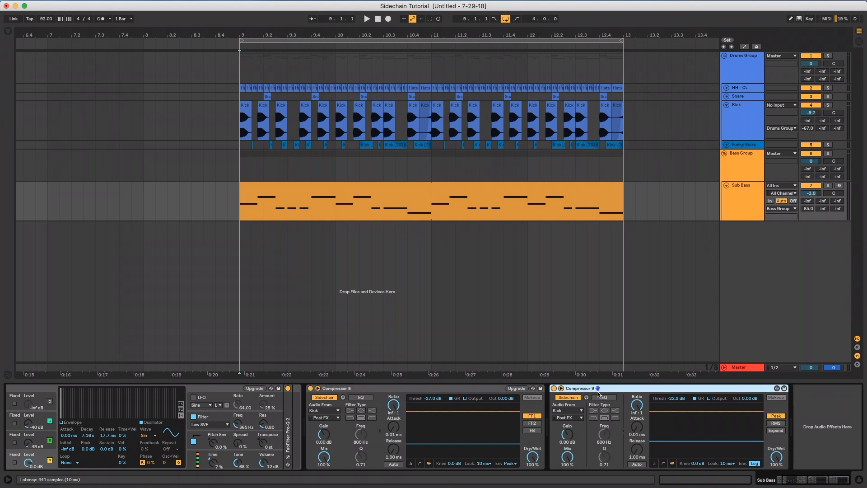
pyautogui.click(342, 391)
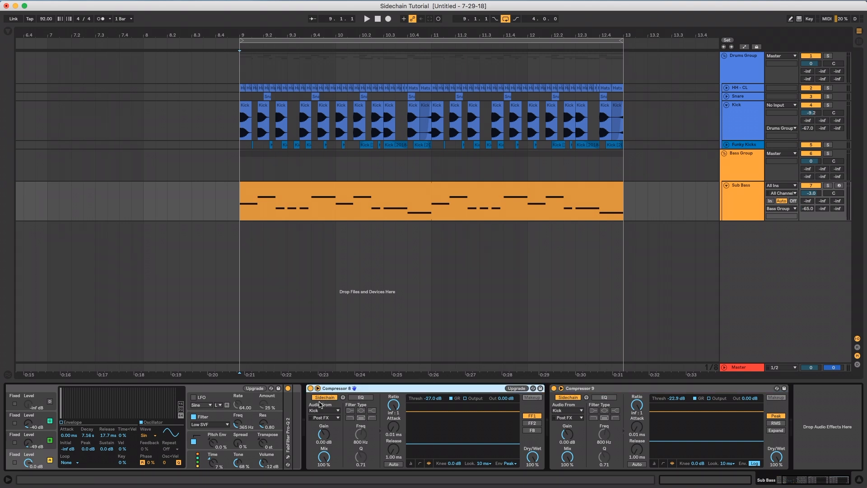
pyautogui.click(614, 392)
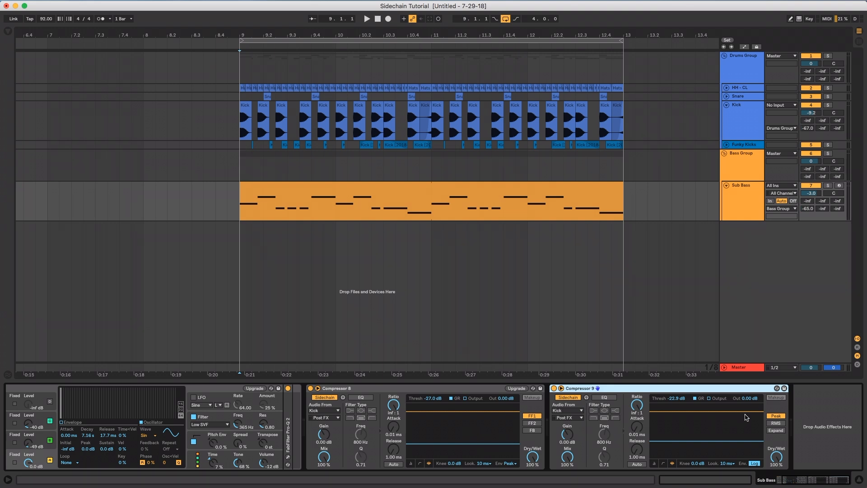
# - Examine the envelope mode options of both compressors, keeping Log on Compressor 9 and Peak on Compressor 8
pyautogui.click(429, 388)
pyautogui.click(623, 391)
pyautogui.click(755, 463)
pyautogui.click(756, 466)
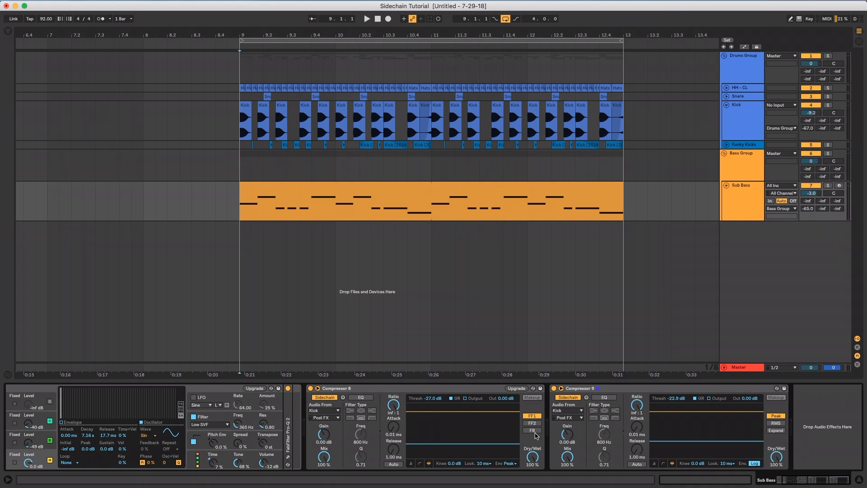
pyautogui.click(510, 463)
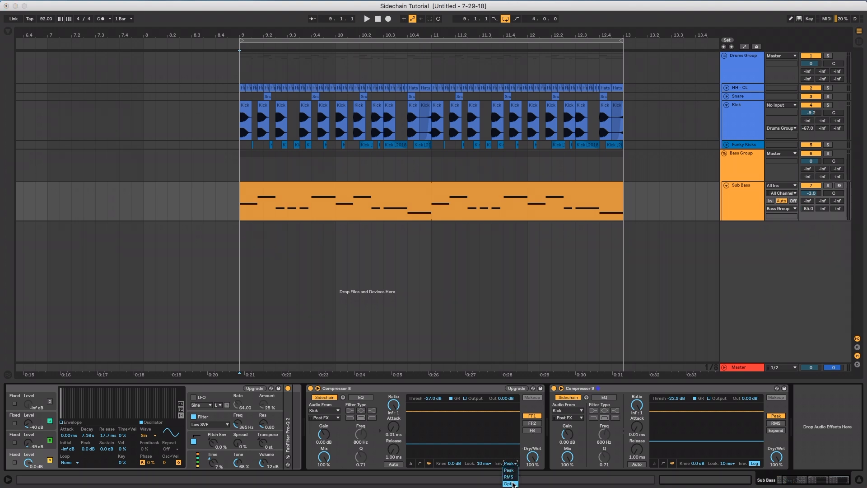
pyautogui.click(509, 470)
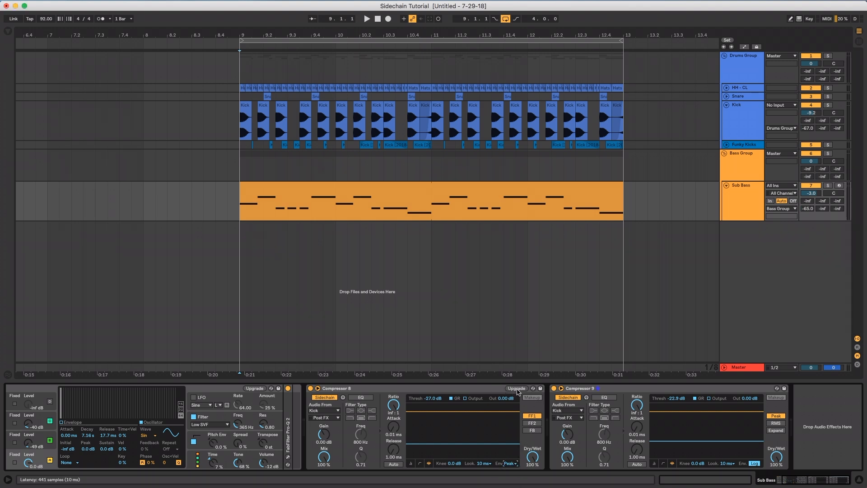
# - Compare the ratio, attack, release, threshold and lookahead settings of Compressor 8 and Compressor 9
pyautogui.click(500, 390)
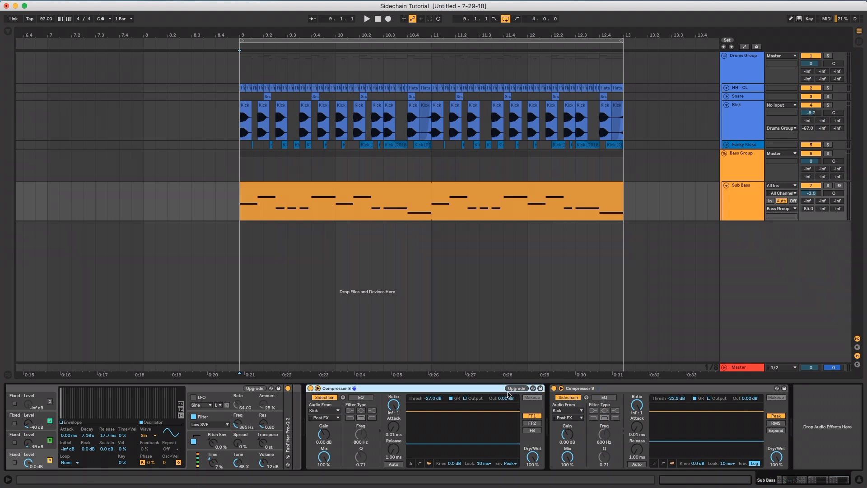
pyautogui.click(633, 389)
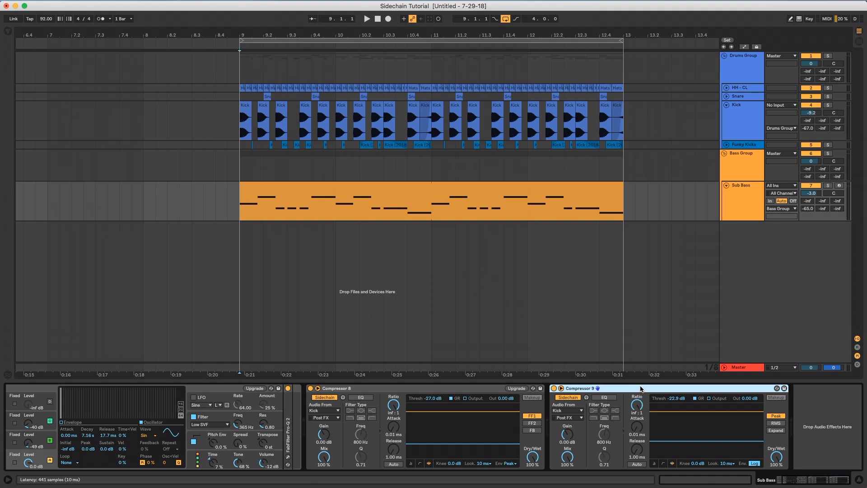
pyautogui.press('Left')
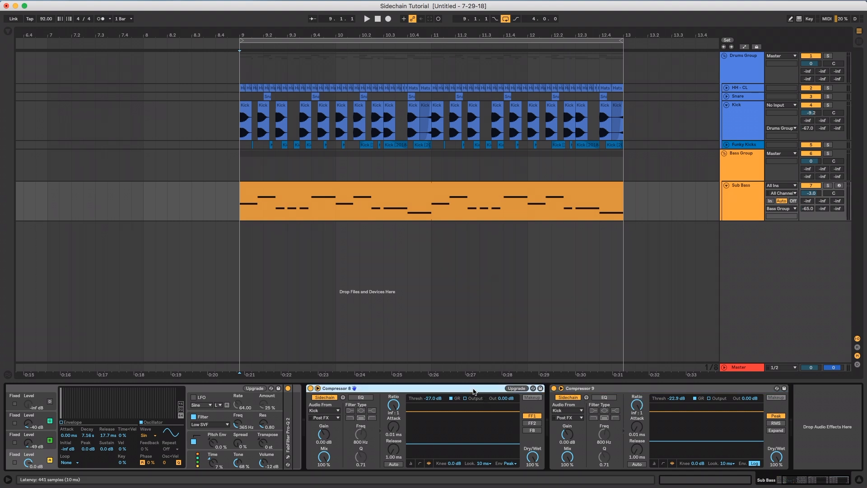
pyautogui.click(605, 388)
pyautogui.click(451, 389)
pyautogui.click(620, 388)
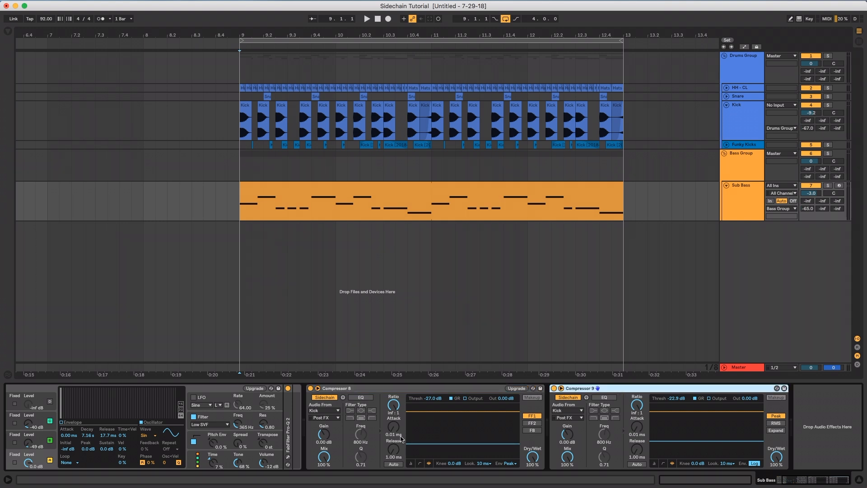
pyautogui.click(415, 390)
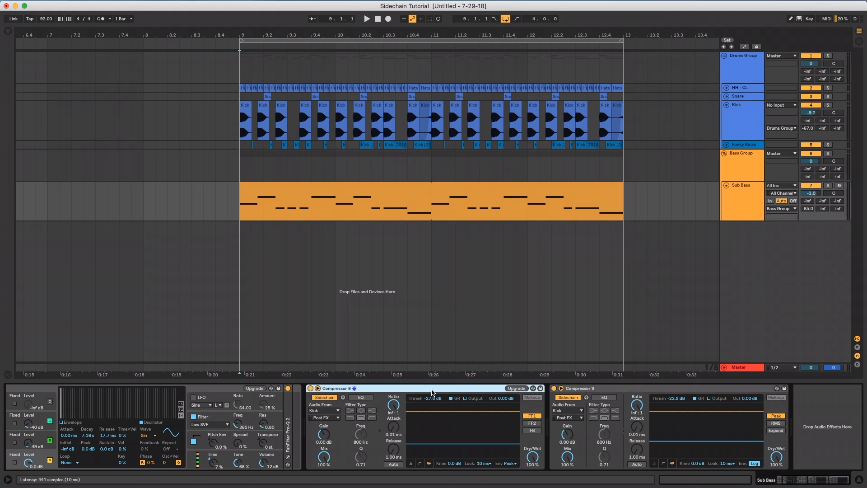
pyautogui.click(617, 392)
pyautogui.click(453, 391)
pyautogui.click(617, 391)
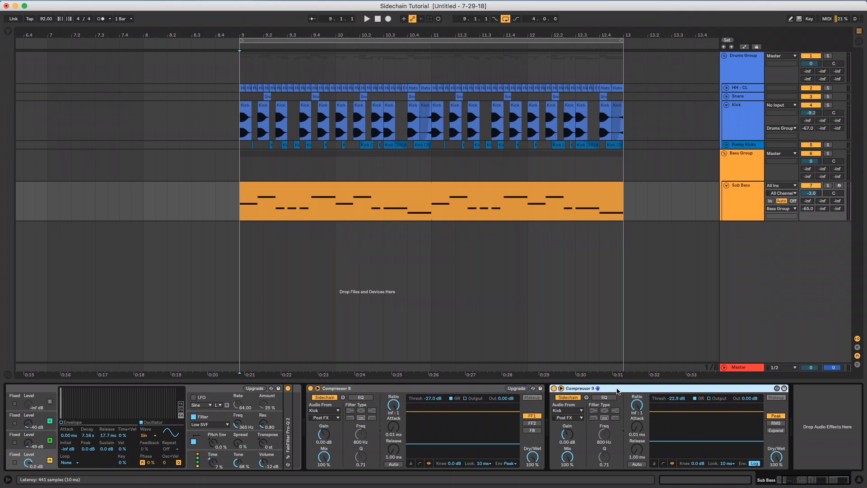
pyautogui.click(450, 392)
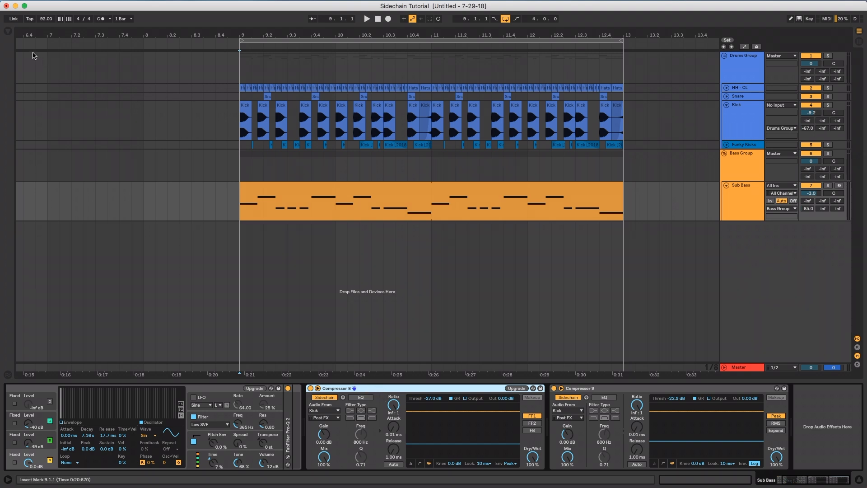
# - Show the browser and load the 8 Compressor.adv preset after Compressor 9 on the Sub Bass track
pyautogui.click(8, 31)
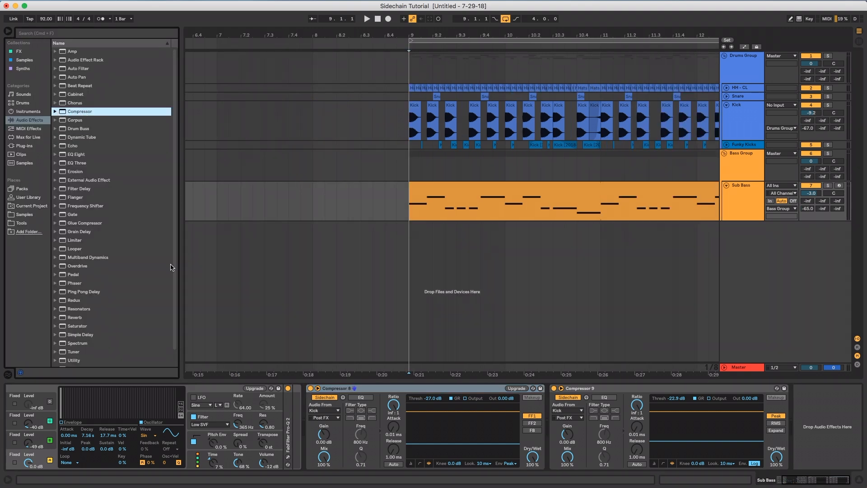
pyautogui.click(423, 388)
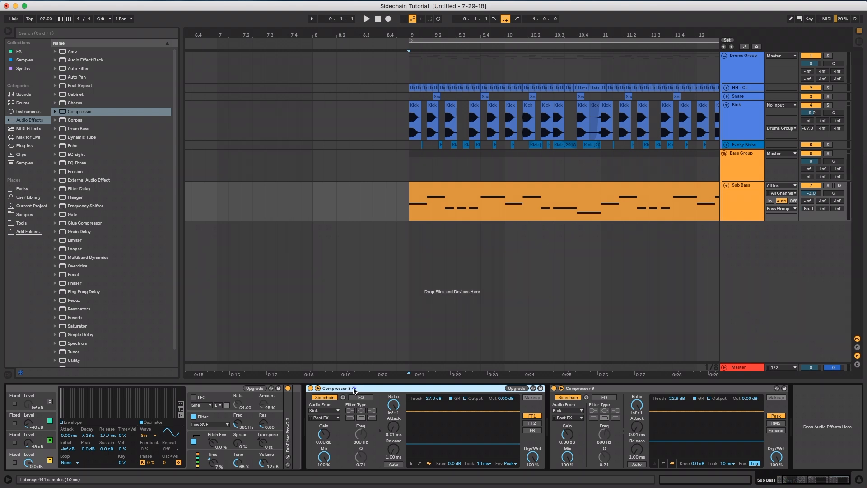
pyautogui.click(56, 112)
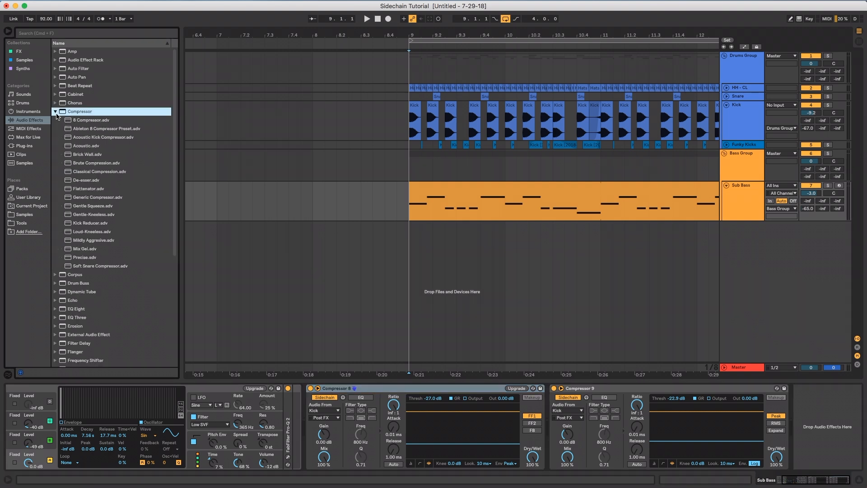
pyautogui.click(91, 120)
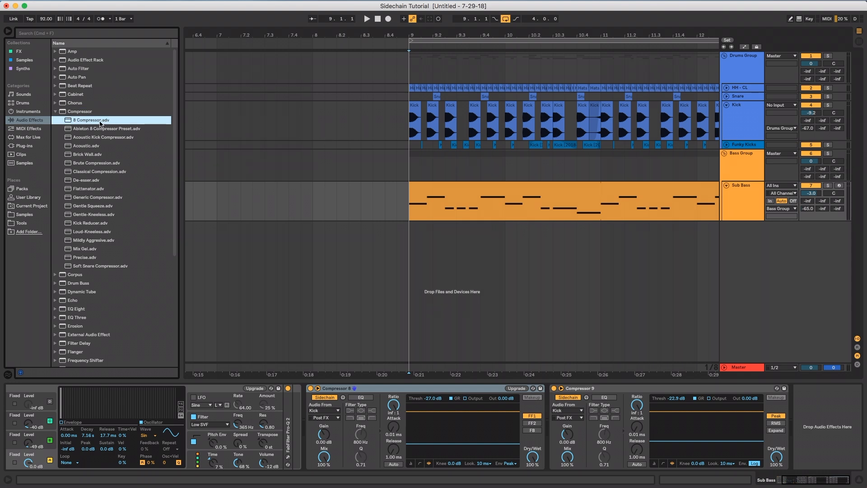
pyautogui.moveTo(94, 125); pyautogui.dragTo(818, 436)
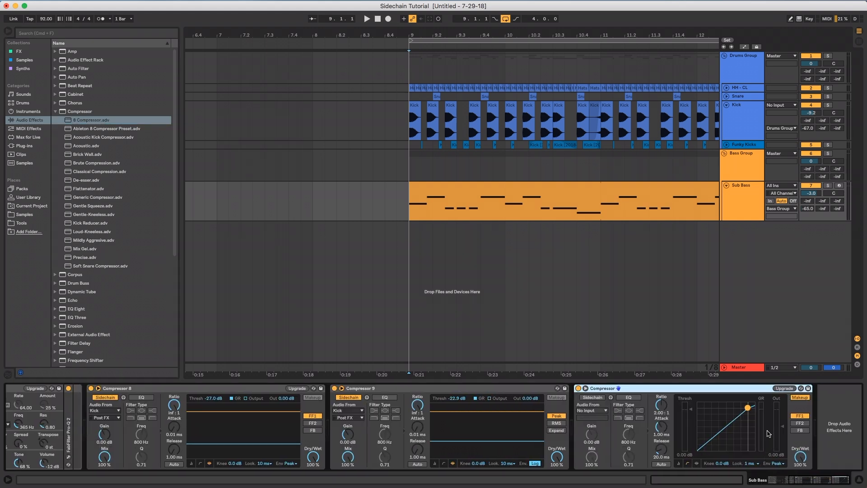
# - Look at the added preset compressor's option for saving a default preset, and delete the device
pyautogui.rightClick(635, 389)
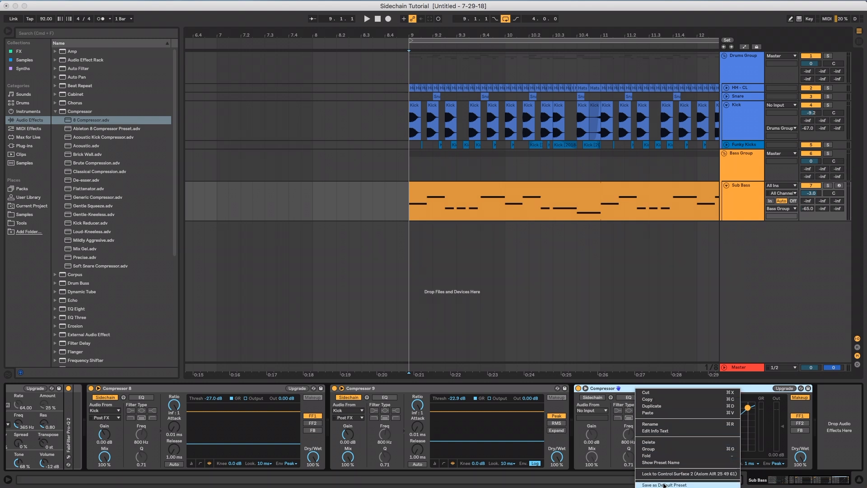
pyautogui.click(604, 389)
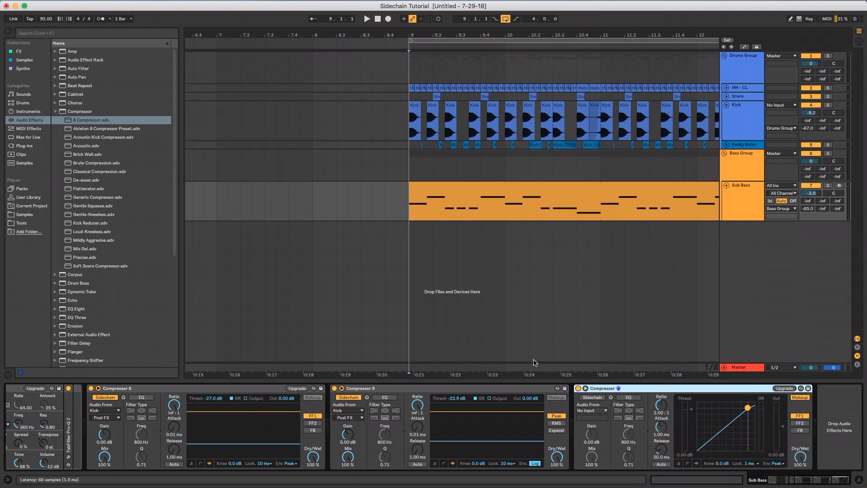
pyautogui.press('Delete')
# - Collapse the Compressor presets and add the default Compressor at the end of the Sub Bass chain
pyautogui.click(55, 112)
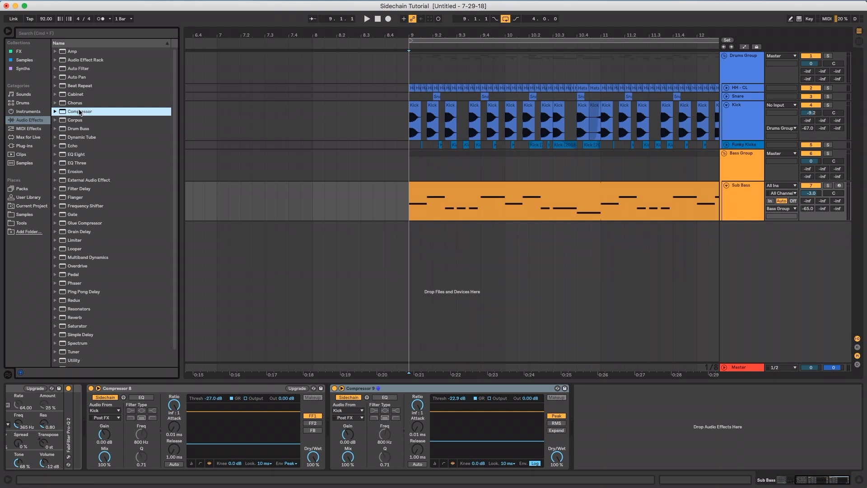
pyautogui.press('Return')
pyautogui.click(658, 391)
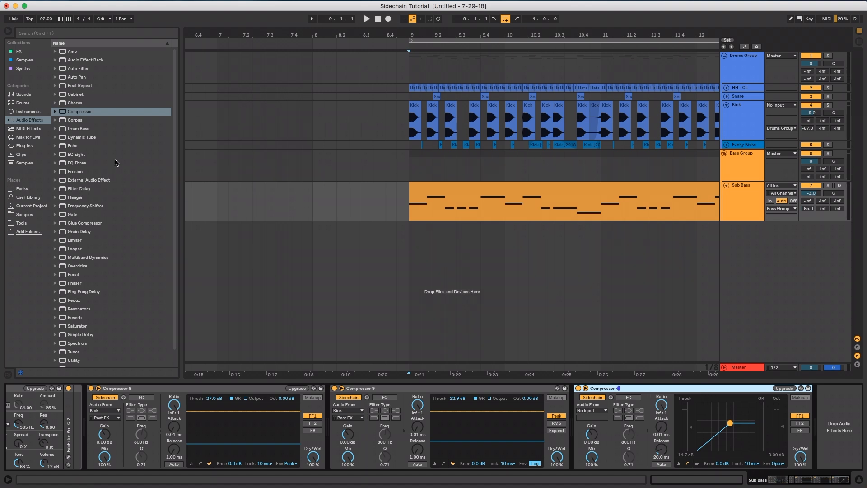
# - Examine the Compressor preset list for 8 Compressor.adv and toggle preset hot-swapping on the new Compressor
pyautogui.click(55, 111)
pyautogui.click(75, 121)
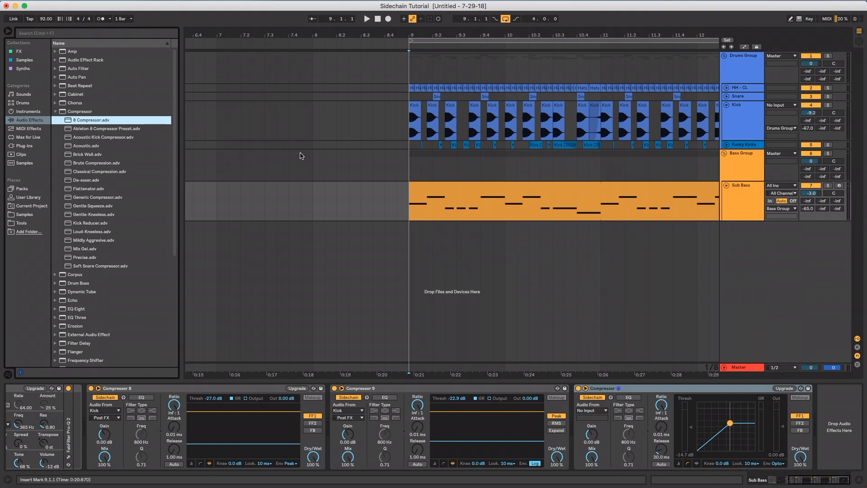
pyautogui.click(56, 111)
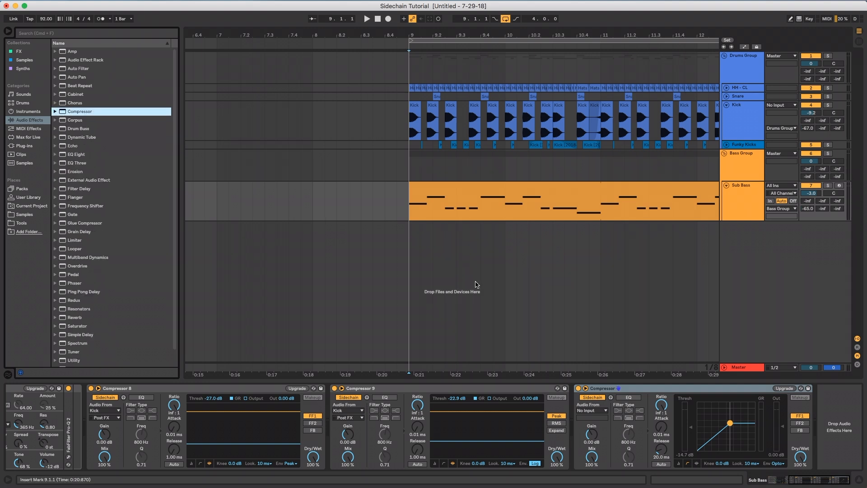
pyautogui.click(801, 388)
pyautogui.click(801, 388)
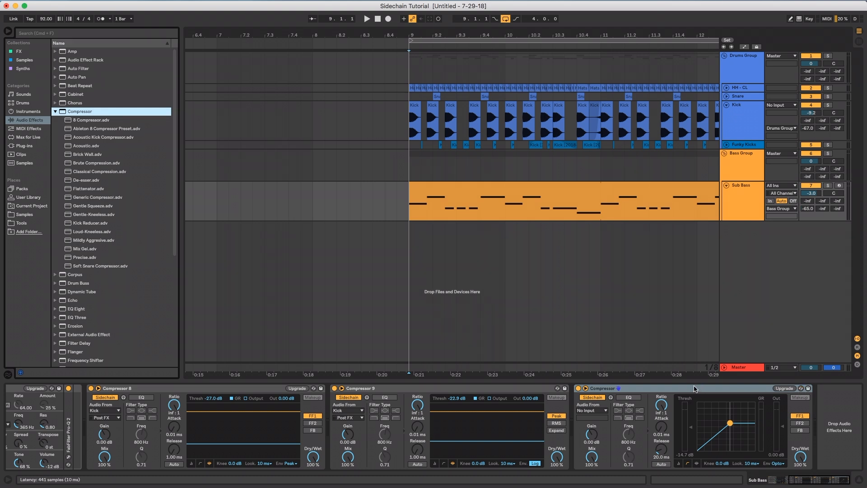
# - Delete the default Compressor from the end of the Sub Bass device chain
pyautogui.click(694, 389)
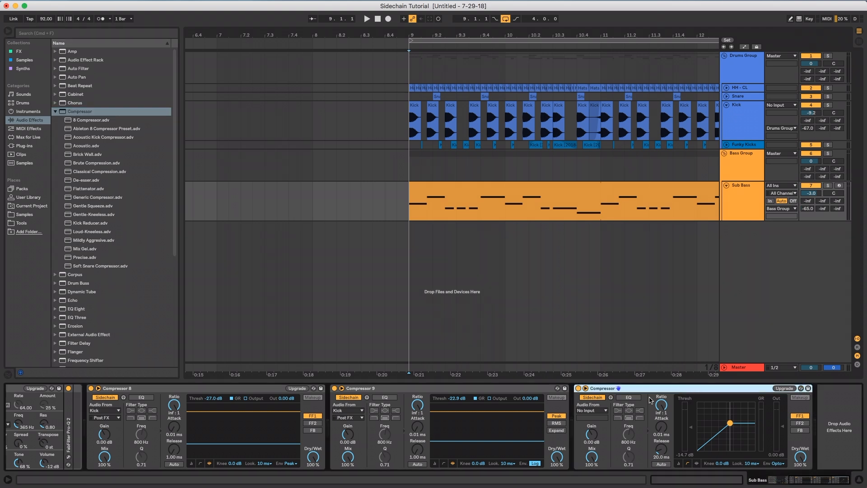
pyautogui.press('Delete')
pyautogui.moveTo(813, 481); pyautogui.dragTo(797, 482)
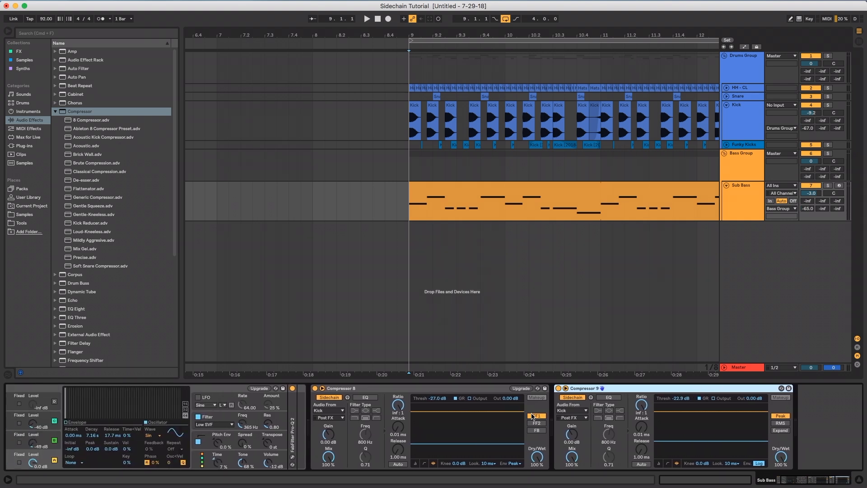
# - Compare Compressor 8 with Compressor 9 once more and collapse the Compressor presets in the browser
pyautogui.click(478, 394)
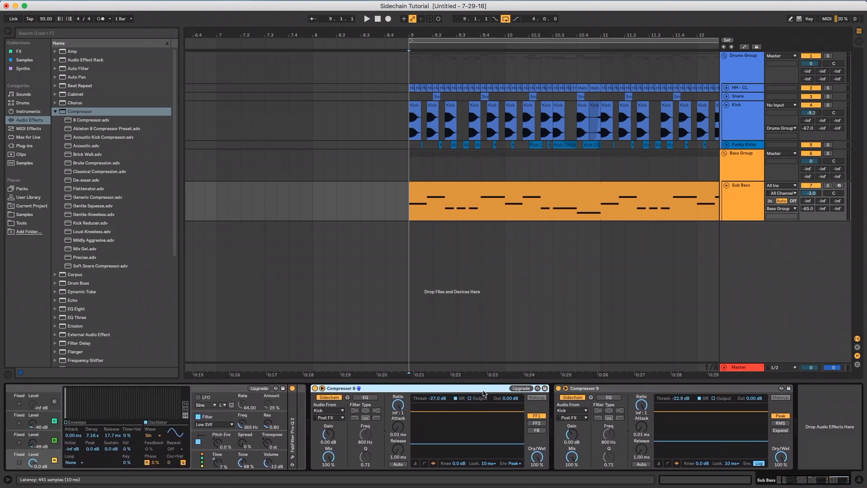
pyautogui.click(603, 391)
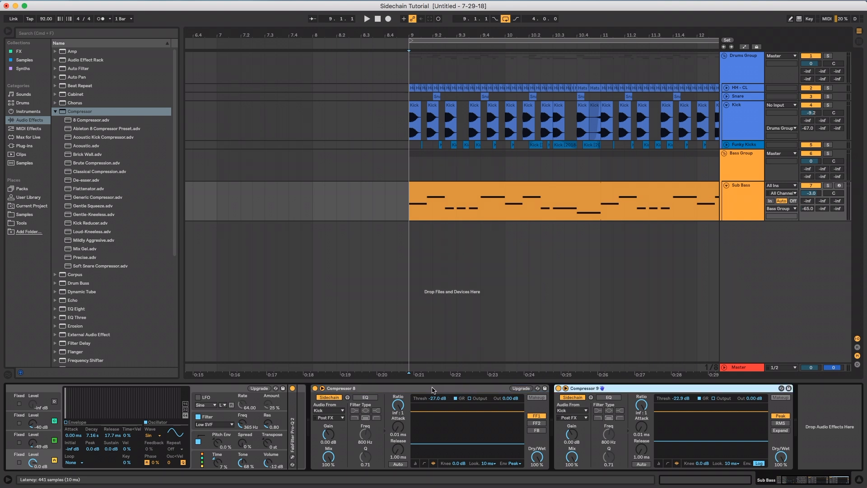
pyautogui.click(447, 390)
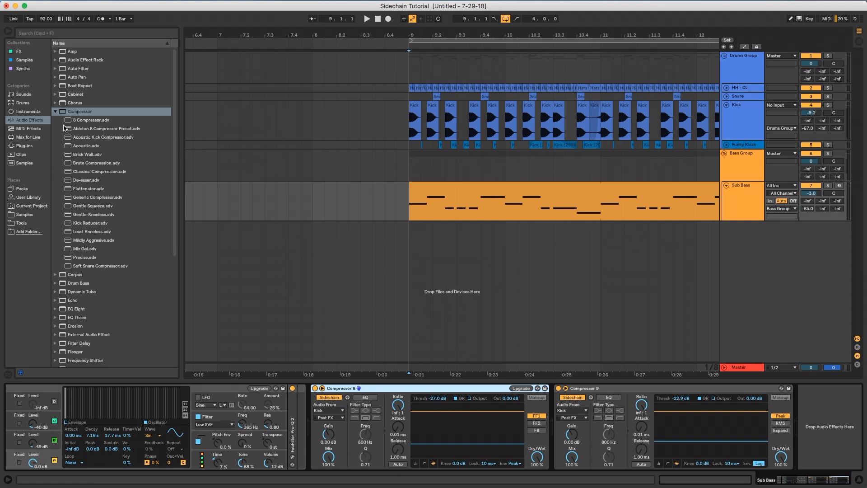
pyautogui.click(55, 112)
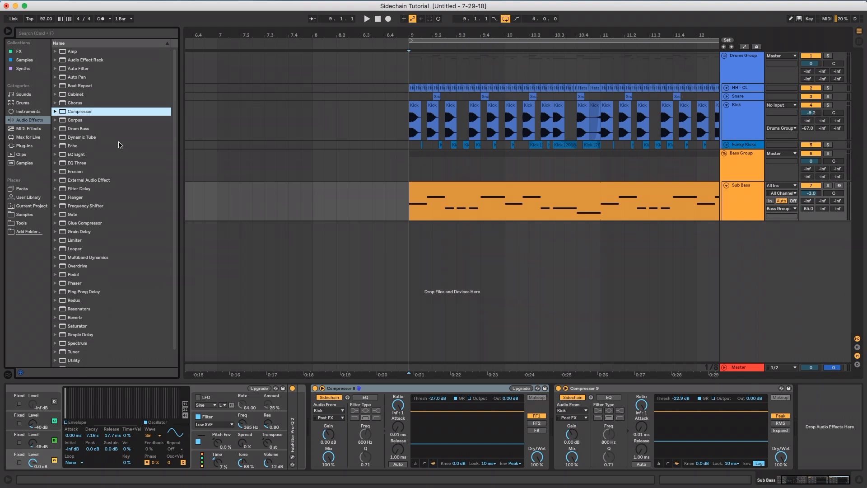
pyautogui.click(437, 391)
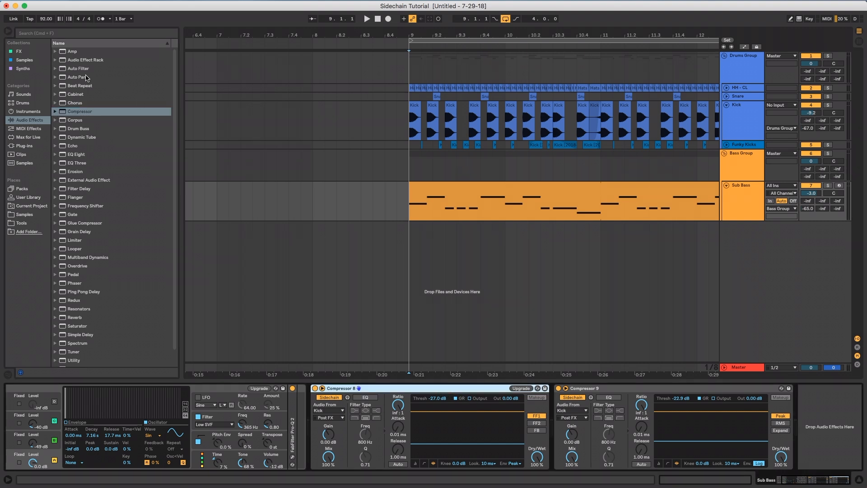
# - Hide the browser and switch off Compressor 8 on the Sub Bass track
pyautogui.click(5, 29)
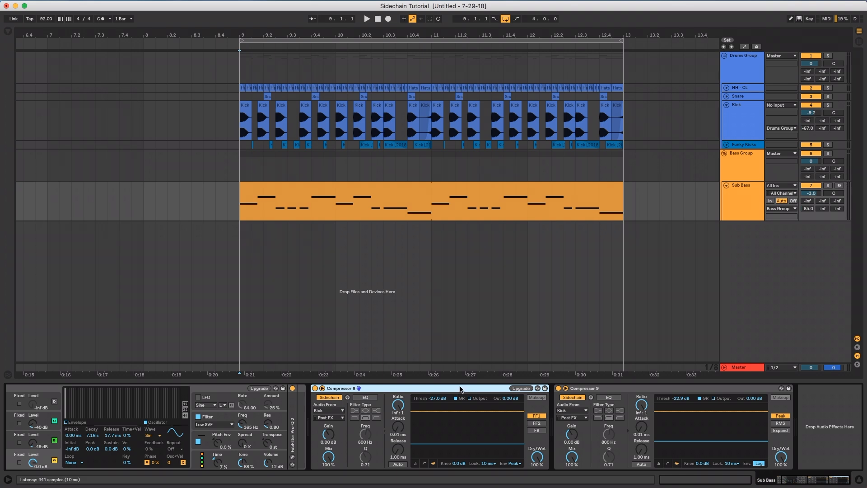
pyautogui.click(315, 388)
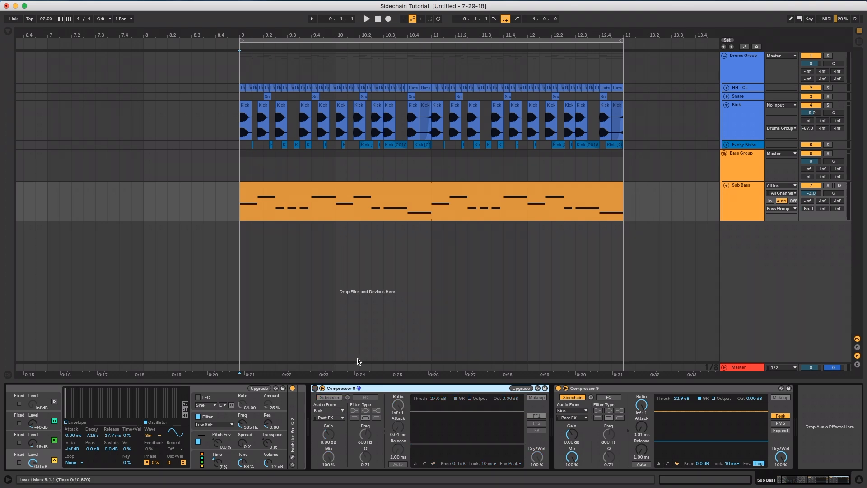
# - Switch off Compressor 9 and play the loop to hear the Sub Bass and kick without sidechain compression
pyautogui.click(596, 389)
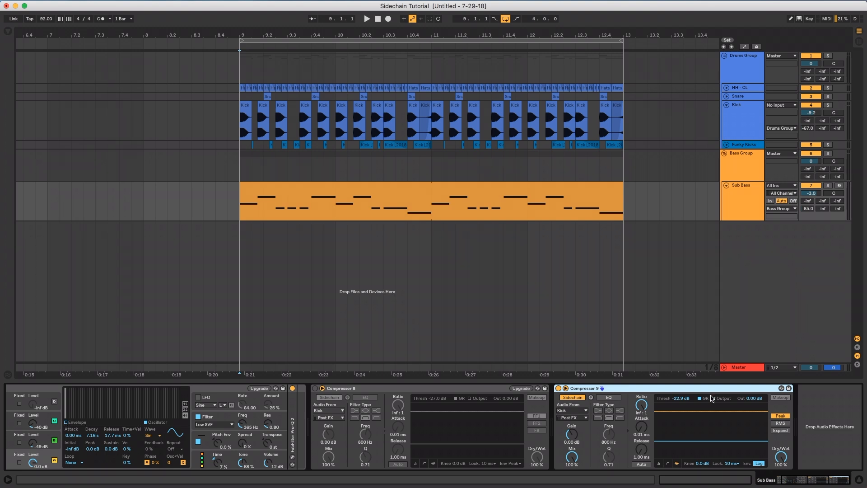
pyautogui.click(559, 388)
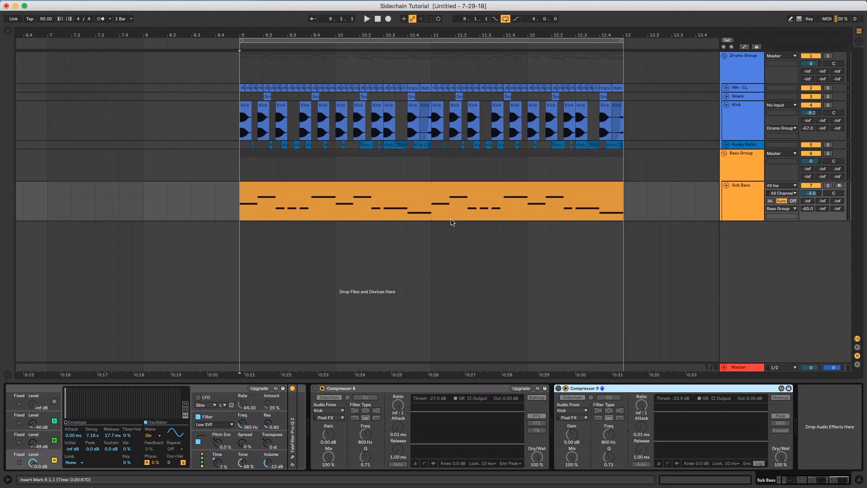
pyautogui.click(235, 204)
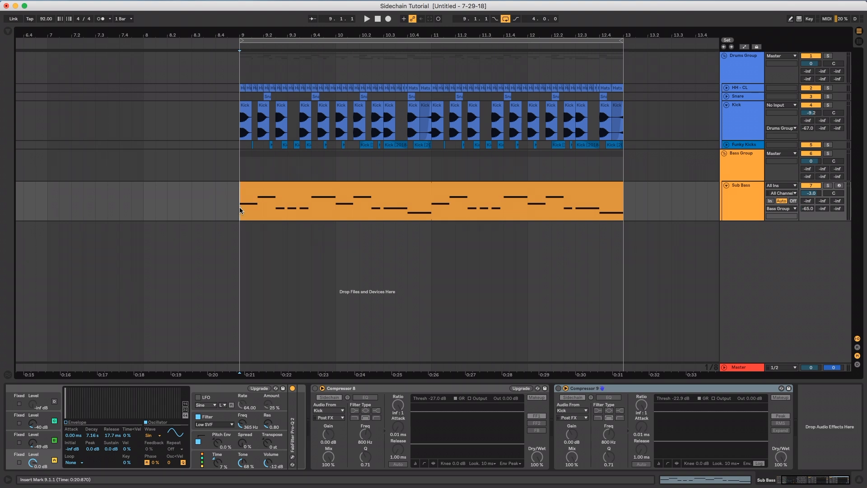
pyautogui.click(728, 204)
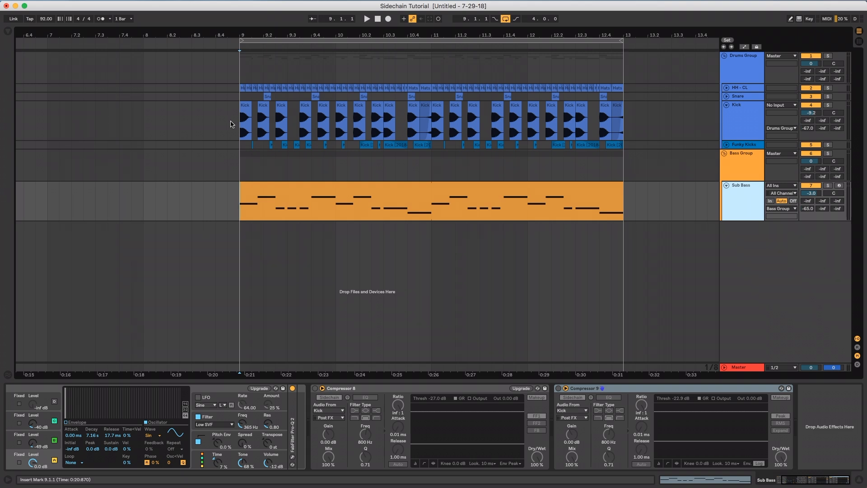
pyautogui.click(240, 209)
pyautogui.click(241, 210)
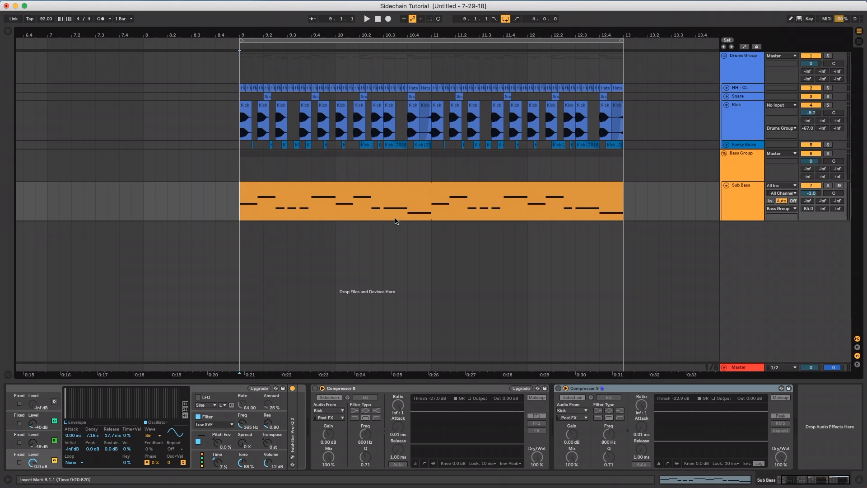
pyautogui.press('space')
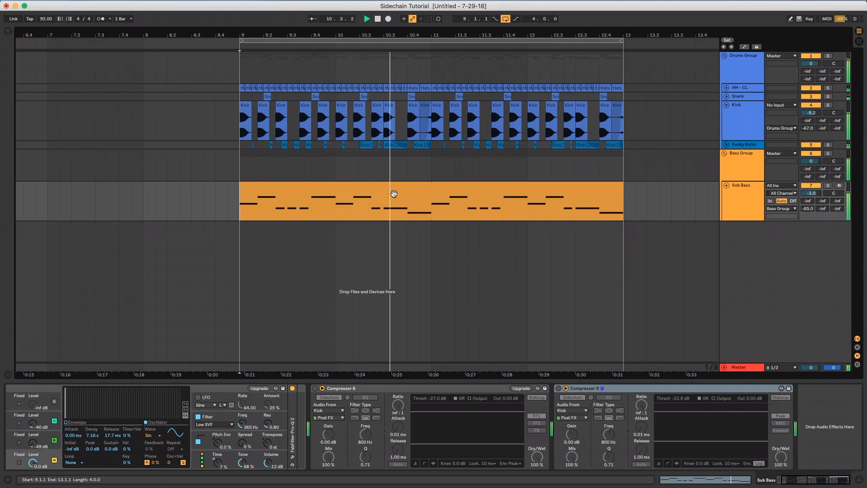
pyautogui.press('space')
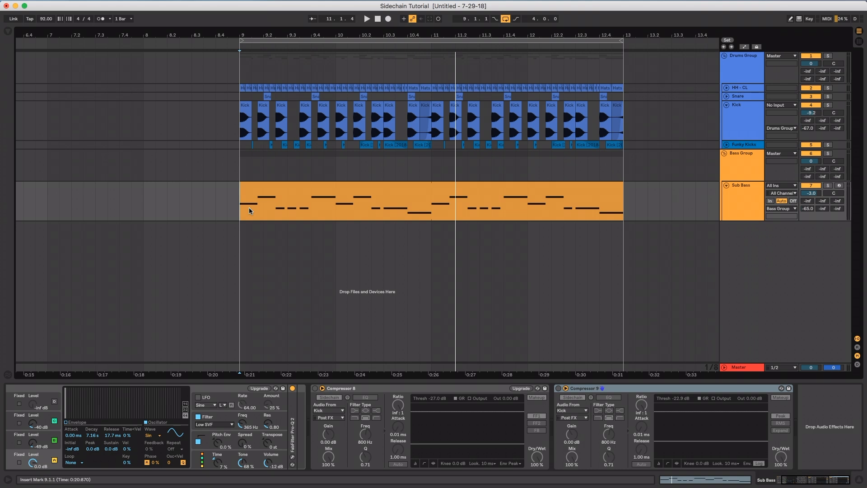
# - Switch Compressor 9 back on, mute the HH - CL, Snare and Funky Kicks tracks, and select the Sub Bass track
pyautogui.click(558, 388)
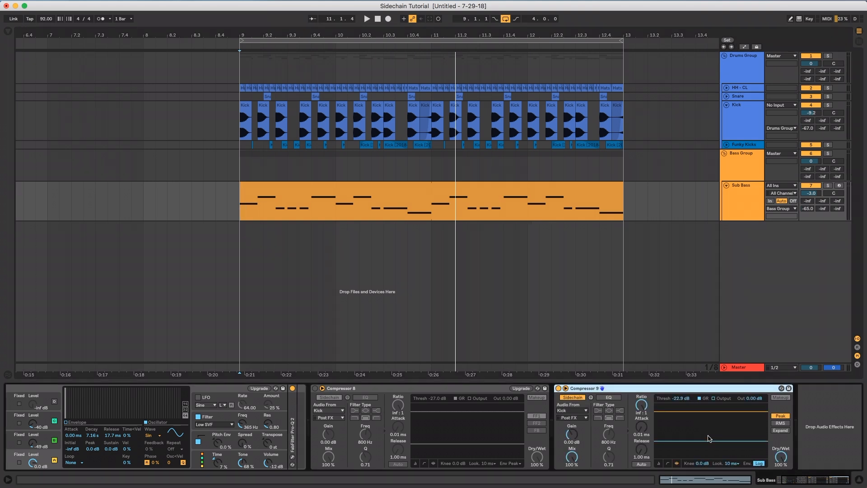
pyautogui.moveTo(699, 441); pyautogui.dragTo(697, 441)
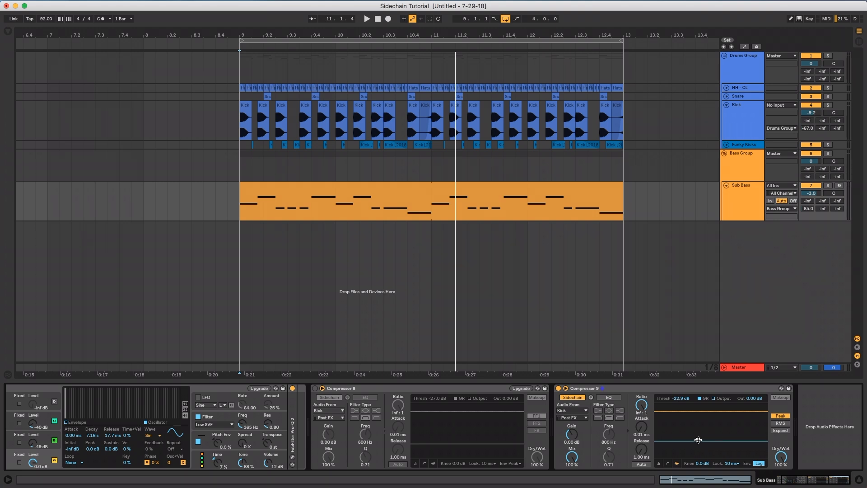
pyautogui.click(748, 86)
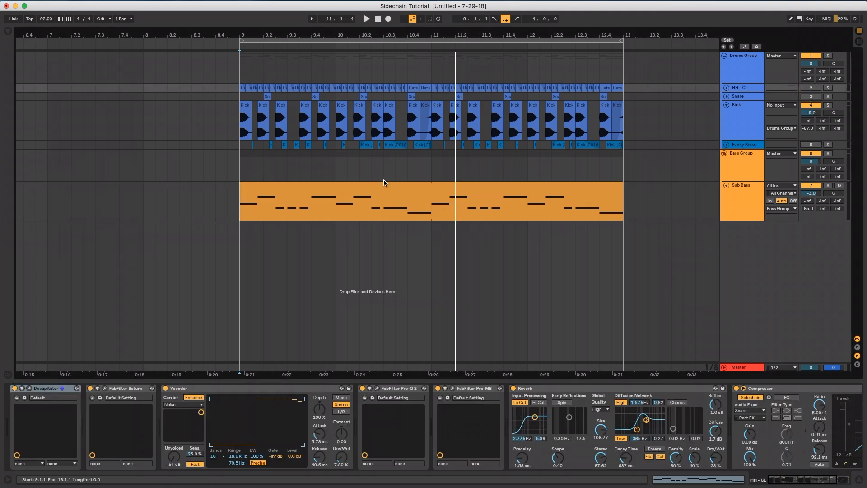
pyautogui.click(246, 127)
pyautogui.click(274, 206)
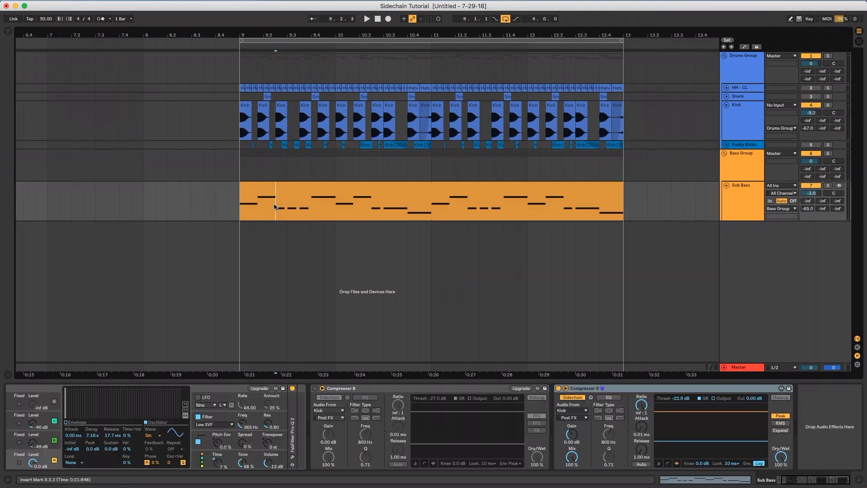
pyautogui.click(757, 203)
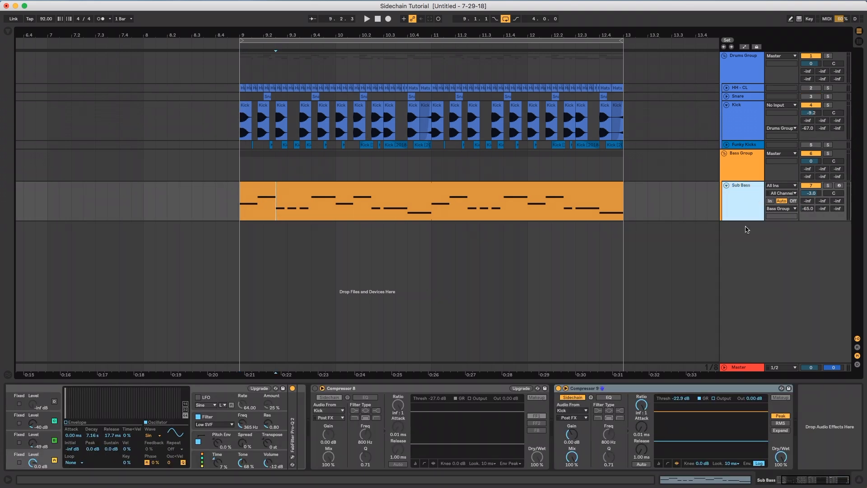
# - Play the loop while adjusting Compressor 9's threshold, stop it, and set the threshold to -24.1 dB
pyautogui.moveTo(673, 439); pyautogui.dragTo(640, 429)
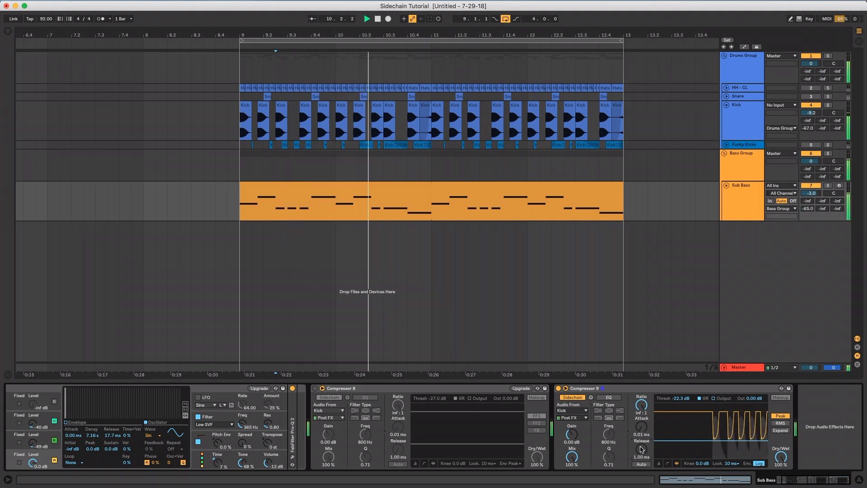
pyautogui.moveTo(711, 441); pyautogui.dragTo(711, 439)
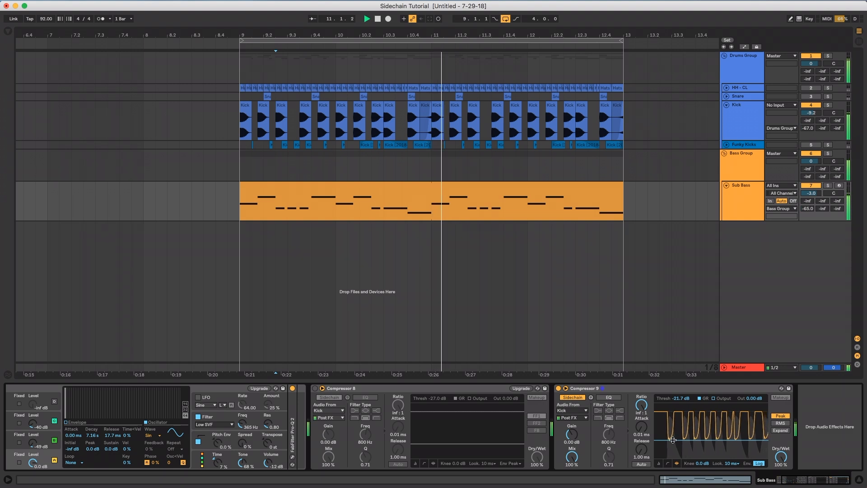
pyautogui.press('space')
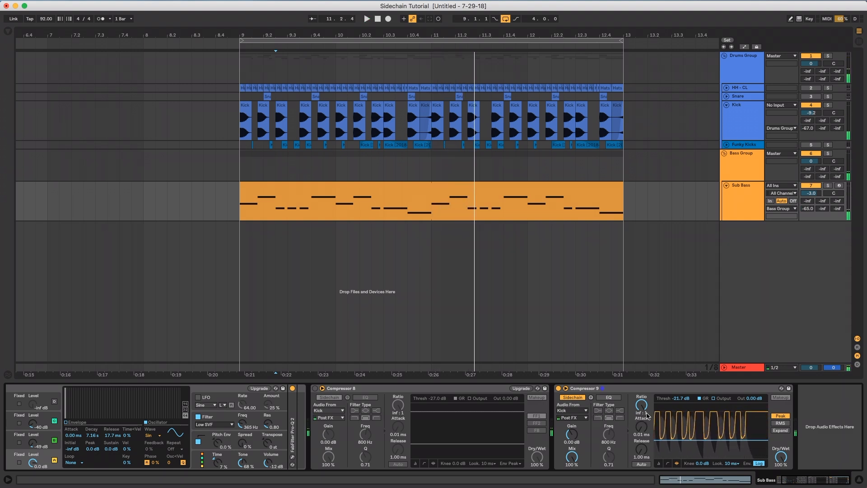
pyautogui.click(636, 390)
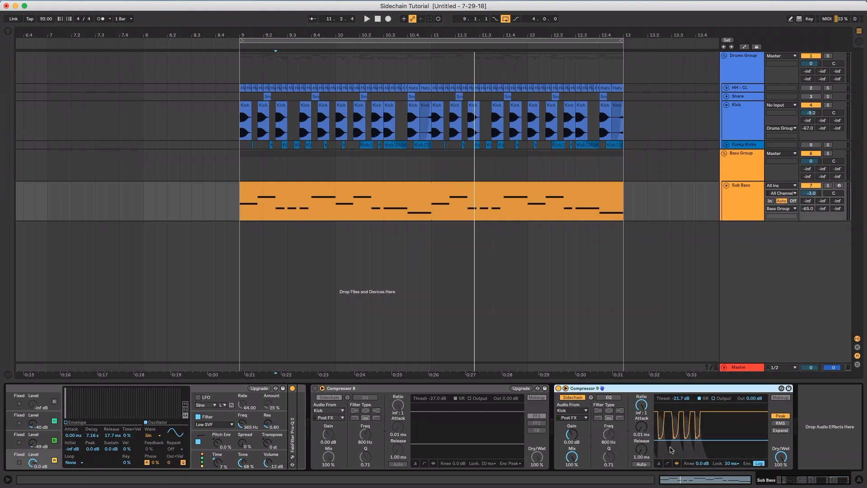
pyautogui.moveTo(655, 440); pyautogui.dragTo(677, 441)
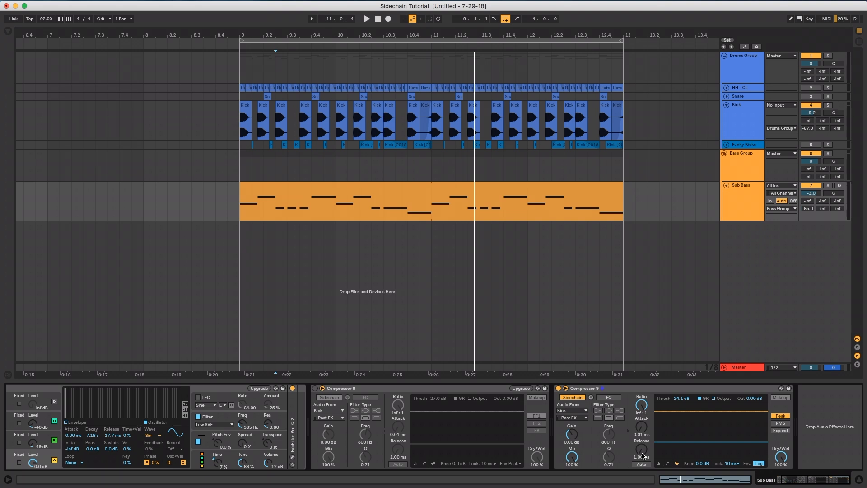
# - Audition longer releases on Compressor 9 during playback and set its release to 17.5 ms
pyautogui.press('space')
pyautogui.moveTo(643, 455); pyautogui.dragTo(643, 443)
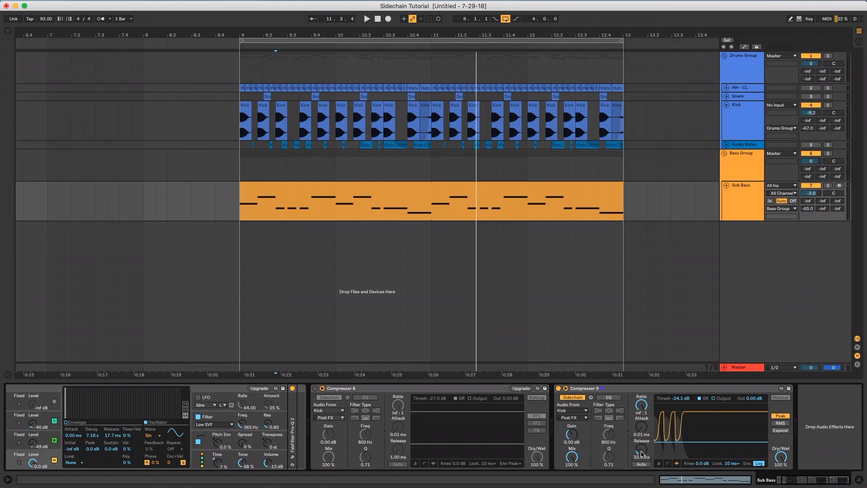
pyautogui.moveTo(641, 453); pyautogui.dragTo(642, 479)
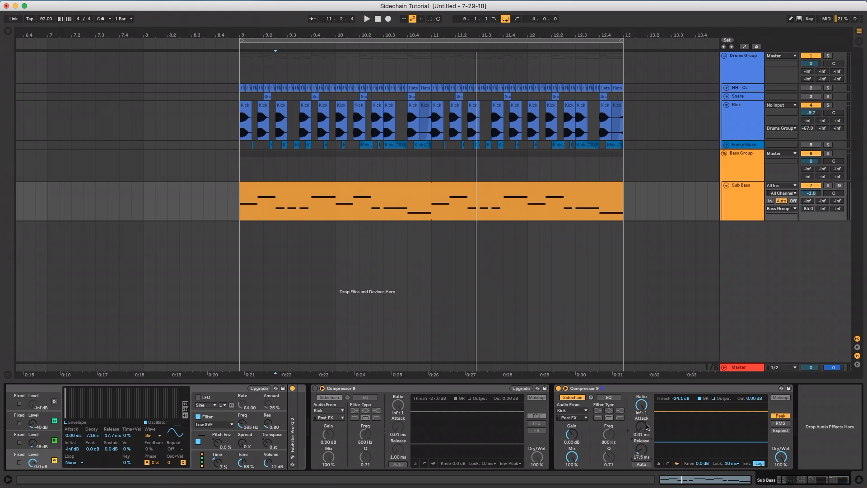
# - Set Compressor 9's attack to 2.00 ms and its threshold to -25.5 dB while auditioning the loop
pyautogui.press('space')
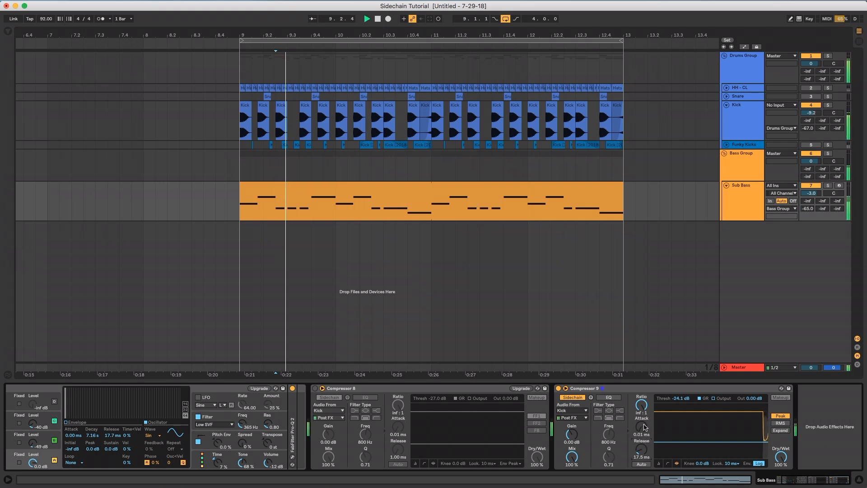
pyautogui.moveTo(643, 429); pyautogui.dragTo(643, 410)
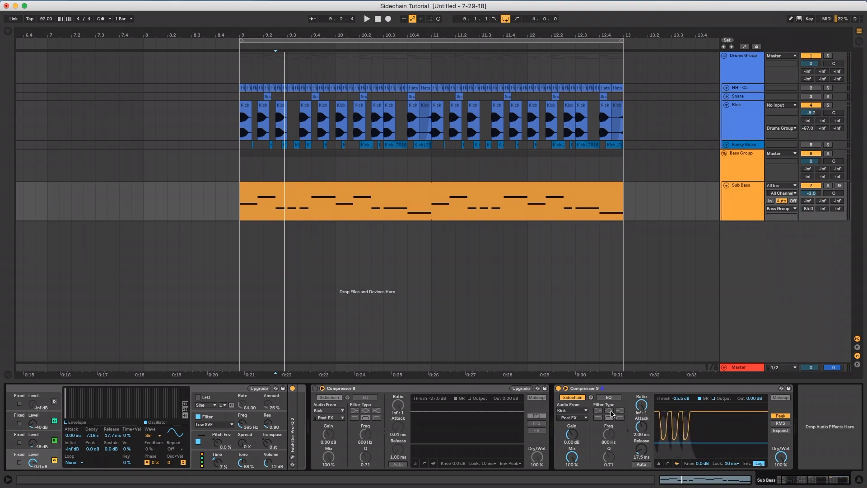
# - Play the loop and toggle Compressor 9 off and on to compare the bass with and without ducking
pyautogui.press('space')
pyautogui.click(559, 389)
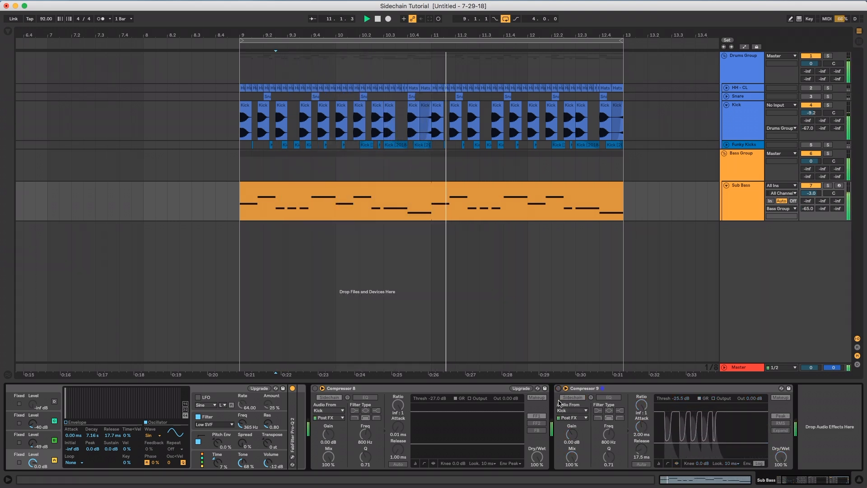
pyautogui.click(559, 389)
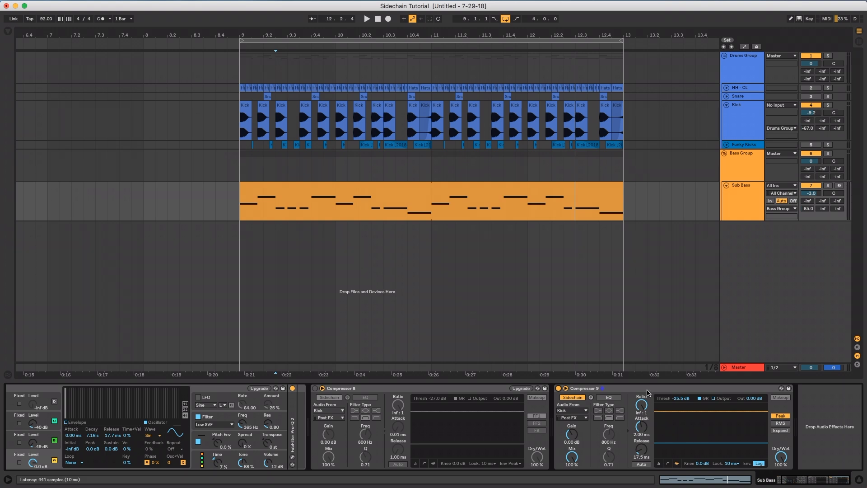
# - Compare Compressor 9 with Compressor 8 in the Sub Bass chain and set Compressor 9's attack to 0.01 ms
pyautogui.click(647, 392)
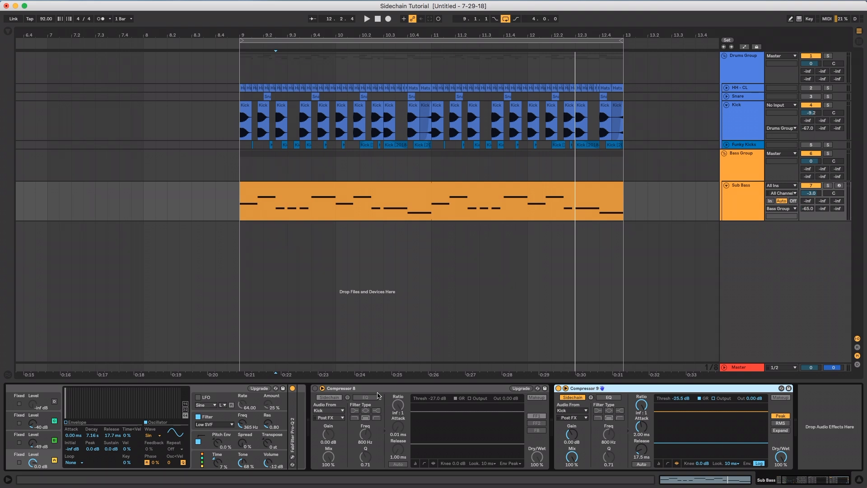
pyautogui.click(356, 390)
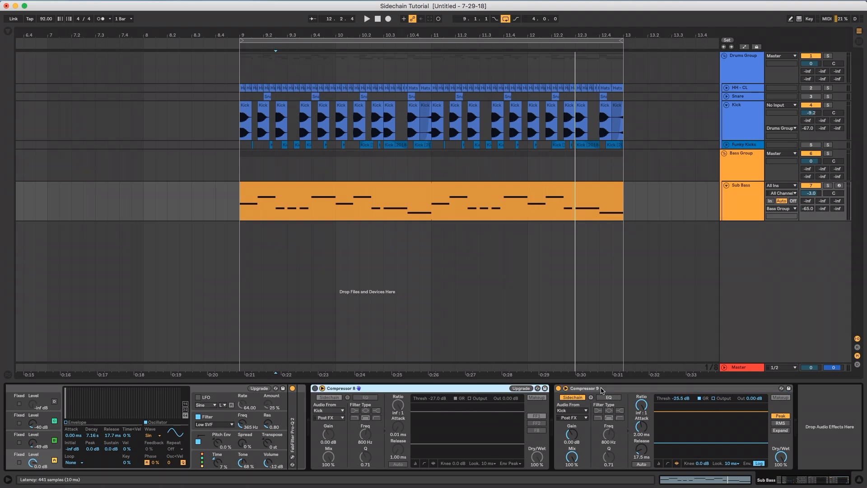
pyautogui.click(626, 417)
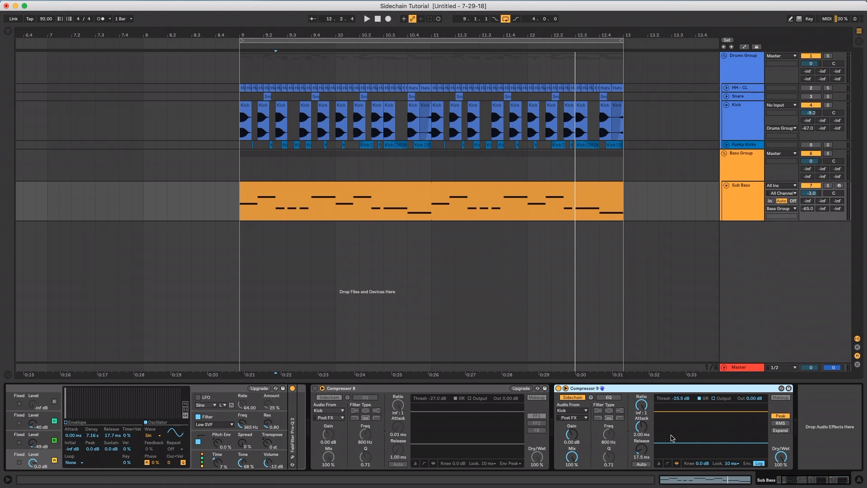
pyautogui.click(644, 428)
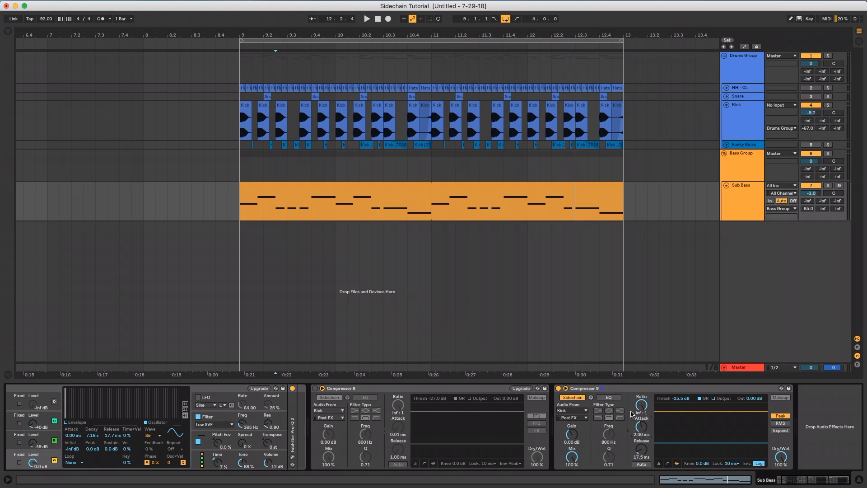
pyautogui.click(630, 391)
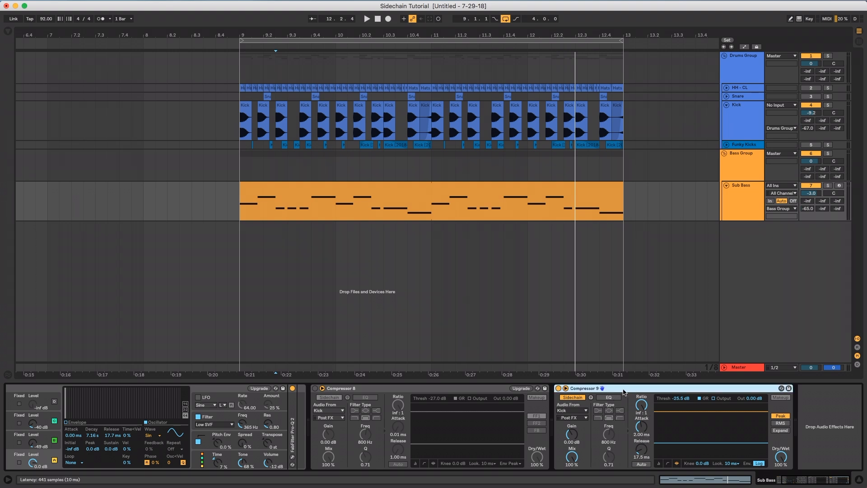
pyautogui.moveTo(644, 428); pyautogui.dragTo(644, 465)
# - Switch Compressor 8 on to compare its settings with Compressor 9, and switch it off again
pyautogui.click(322, 389)
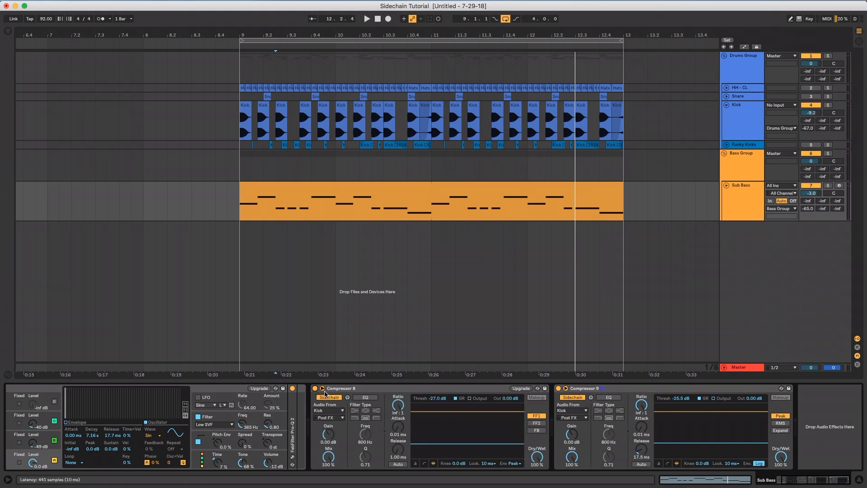
pyautogui.click(353, 389)
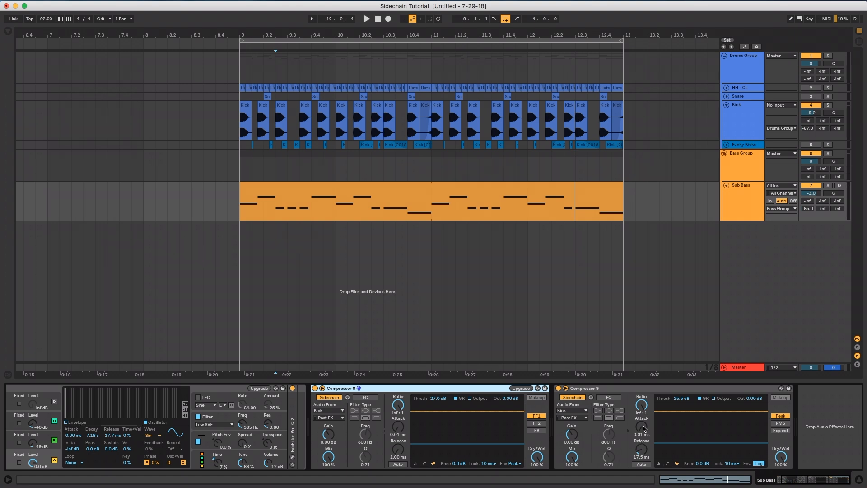
pyautogui.click(642, 451)
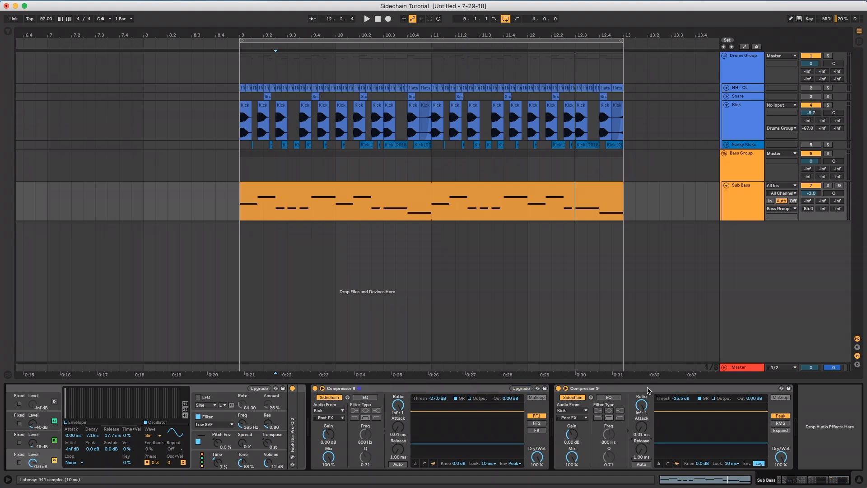
pyautogui.click(618, 406)
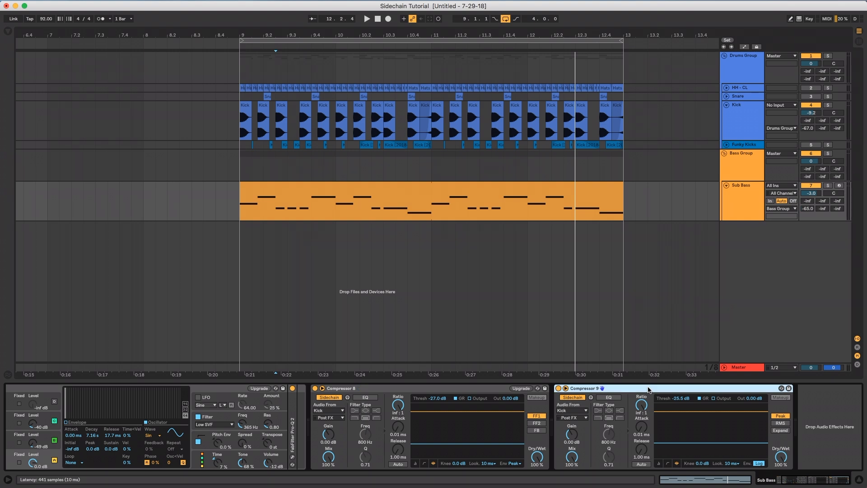
pyautogui.click(340, 390)
pyautogui.click(315, 388)
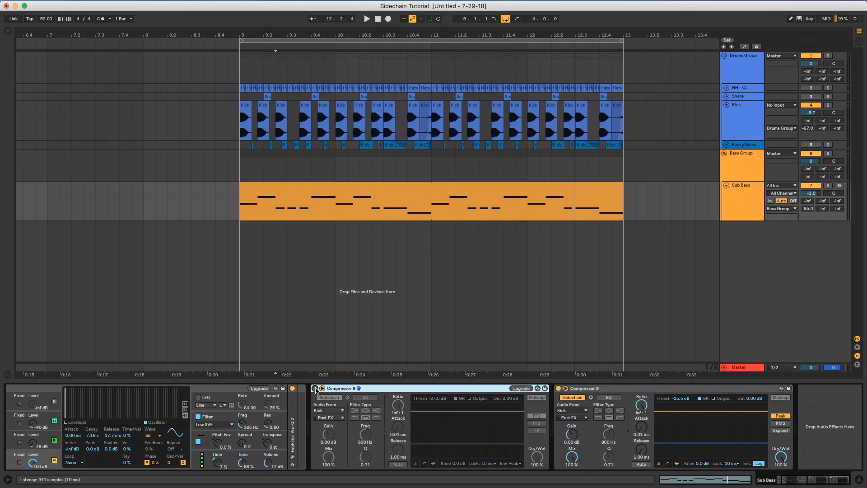
# - Play the loop and alternate between Compressor 9 and Compressor 8 to compare their ducking, leaving only Compressor 8 switched on
pyautogui.click(603, 390)
pyautogui.press('space')
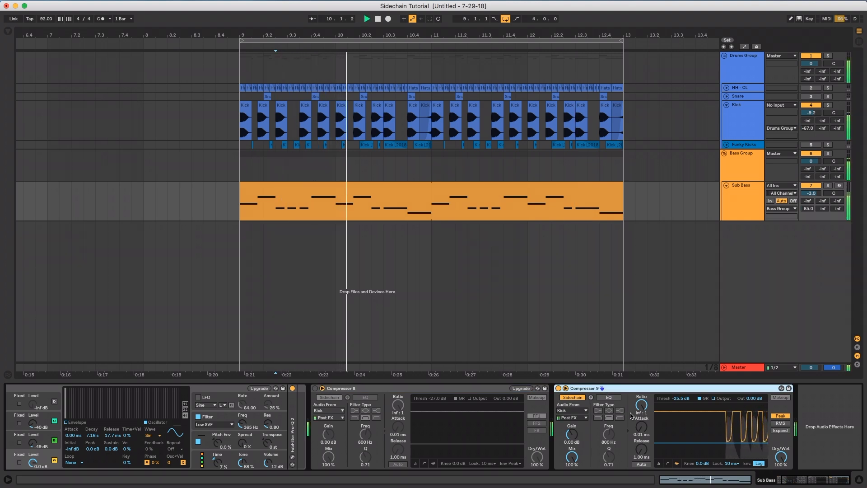
pyautogui.click(558, 390)
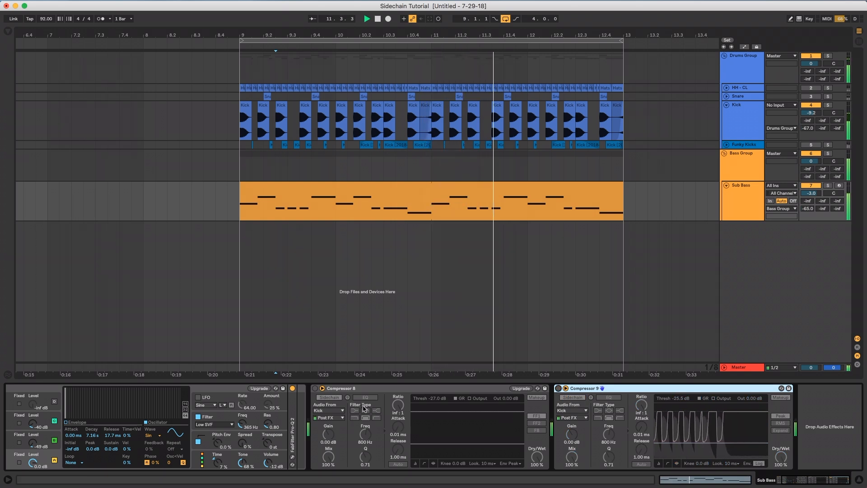
pyautogui.click(315, 389)
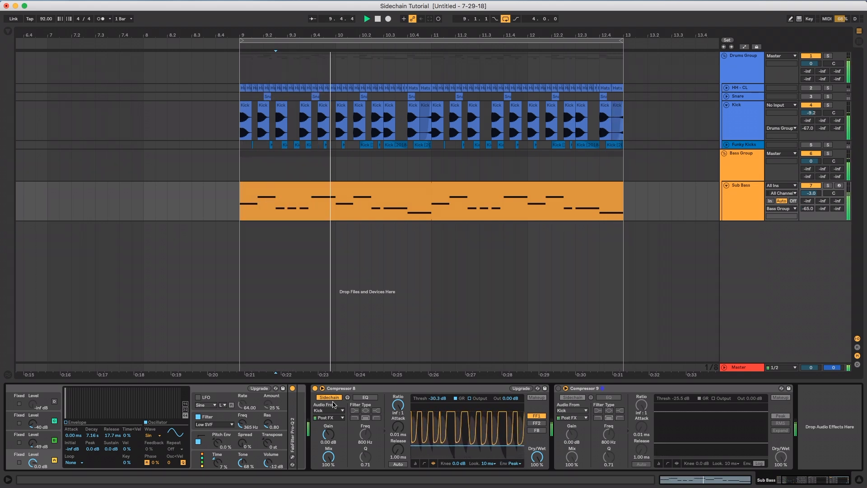
pyautogui.click(315, 388)
pyautogui.click(559, 388)
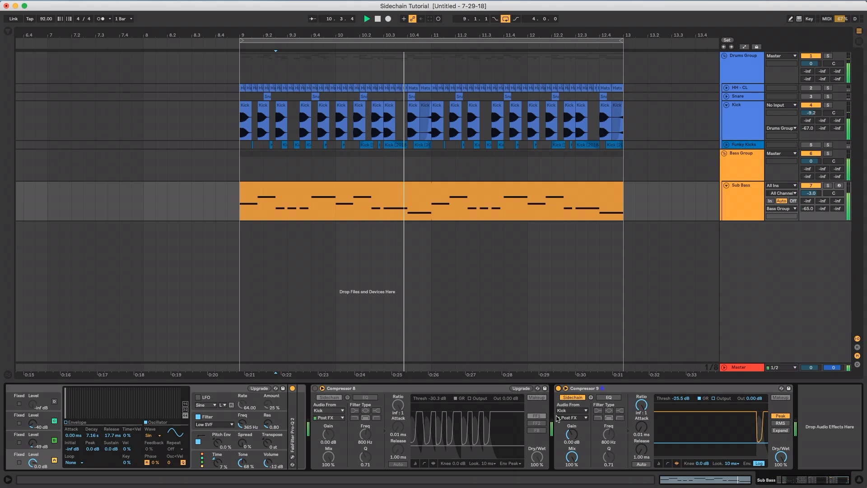
pyautogui.click(559, 389)
pyautogui.click(315, 388)
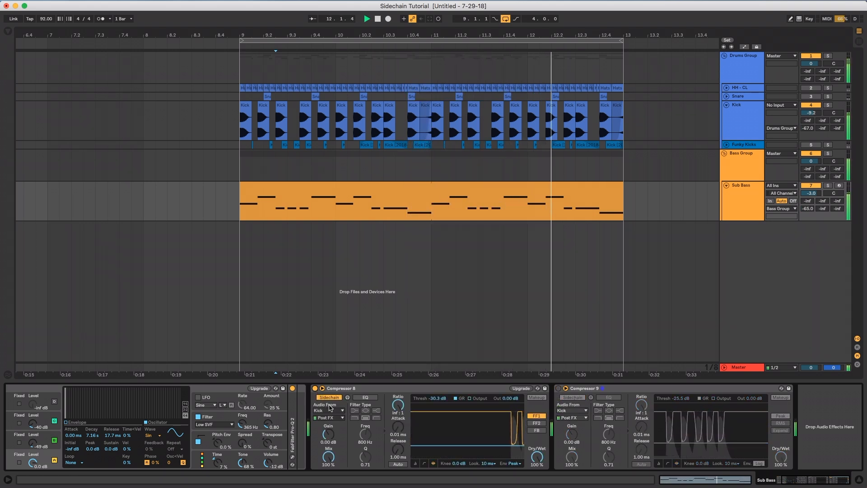
pyautogui.press('space')
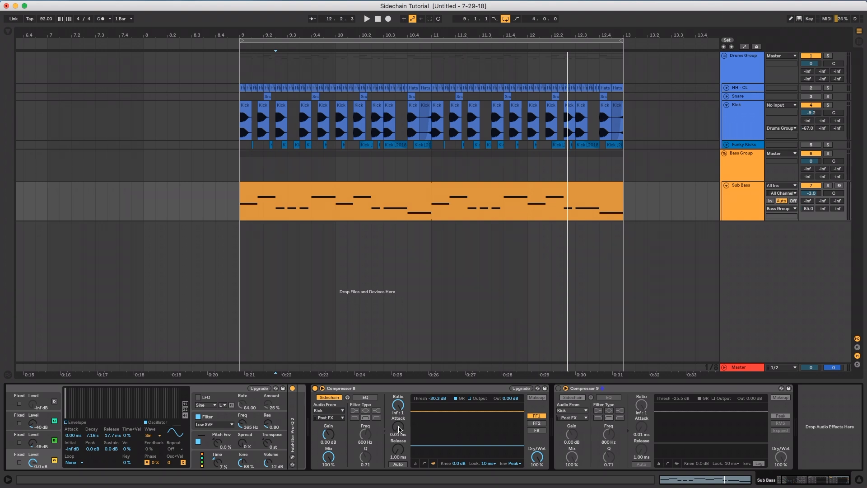
# - Set Compressor 8's release to 15.5 ms and its threshold to -19.7 dB while auditioning the loop
pyautogui.moveTo(406, 445); pyautogui.dragTo(405, 431)
pyautogui.moveTo(417, 446); pyautogui.dragTo(397, 444)
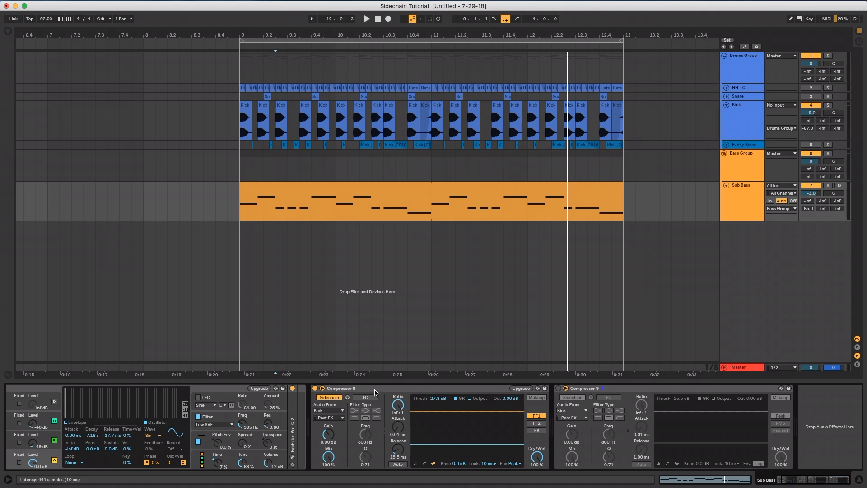
pyautogui.click(442, 415)
pyautogui.press('space')
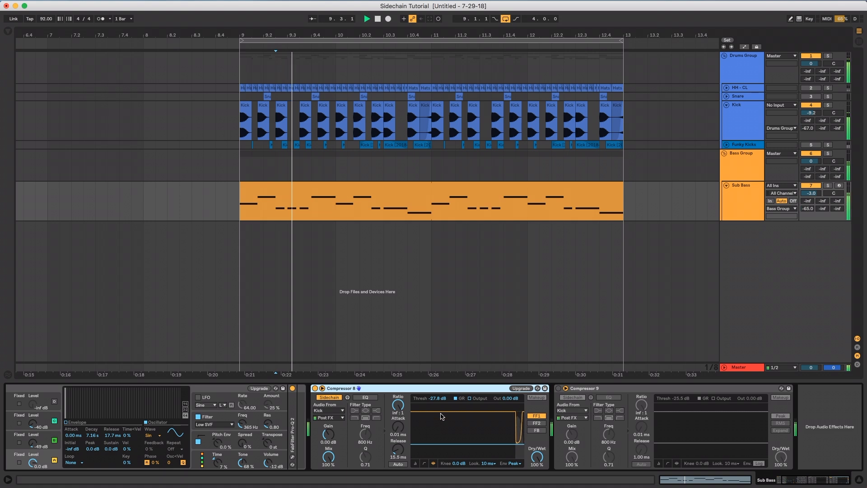
pyautogui.moveTo(441, 416); pyautogui.dragTo(442, 410)
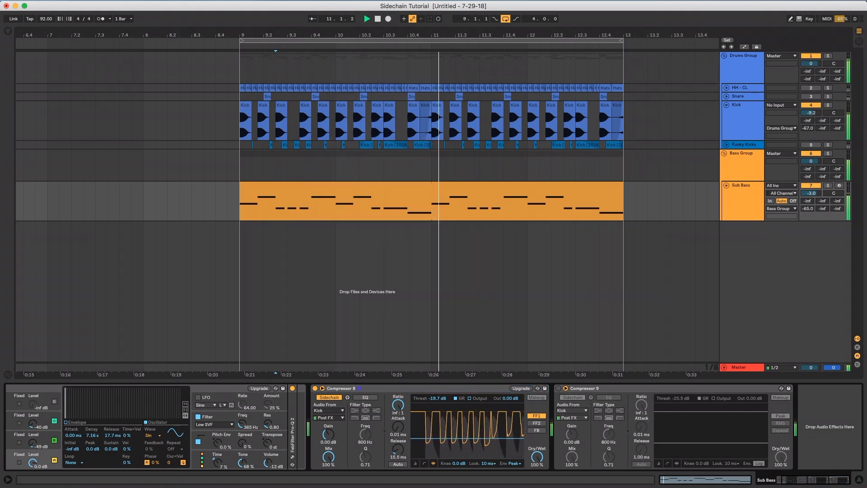
# - Switch the displays of Compressor 8 and Compressor 9 to the transfer curve view and stop playback
pyautogui.click(424, 463)
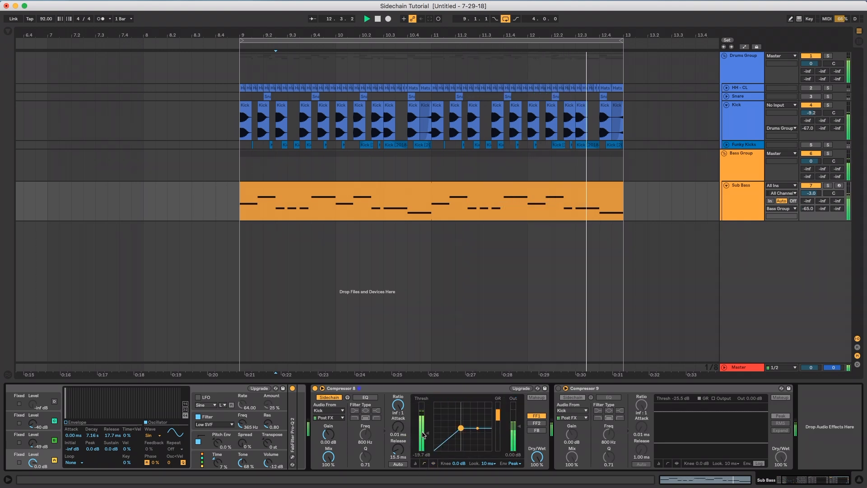
pyautogui.press('space')
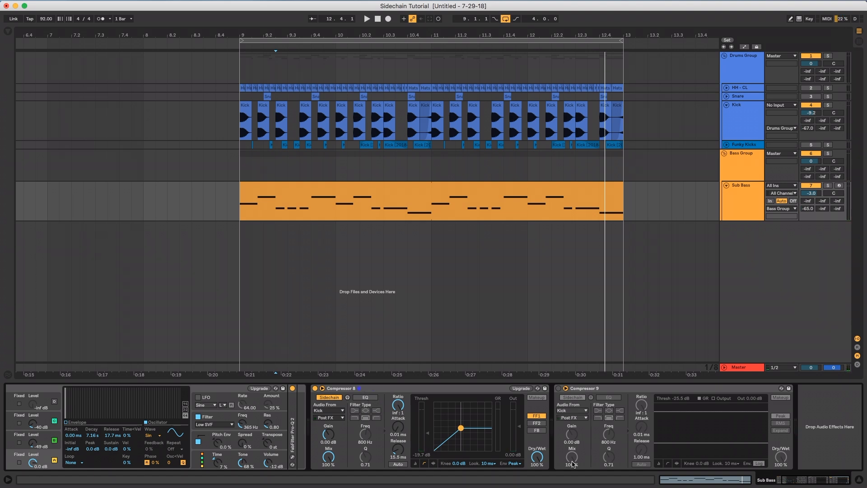
pyautogui.click(668, 464)
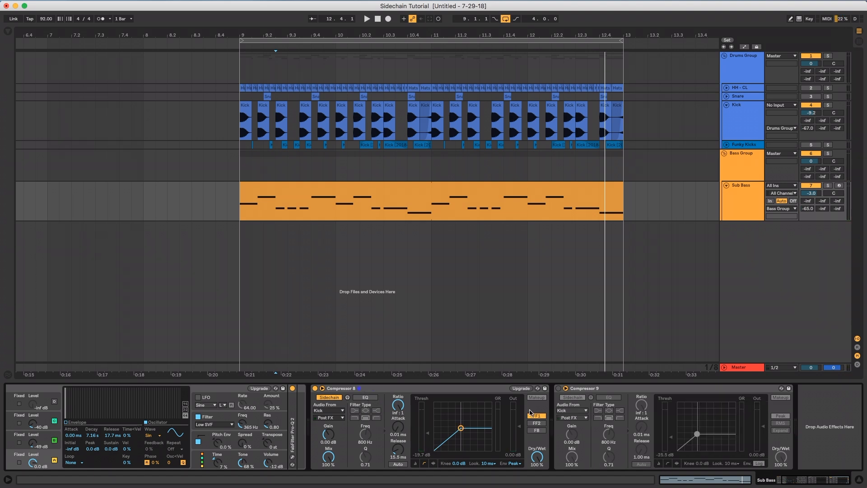
# - Delete Compressor 9 from the Sub Bass chain, keeping only Compressor 8
pyautogui.click(488, 392)
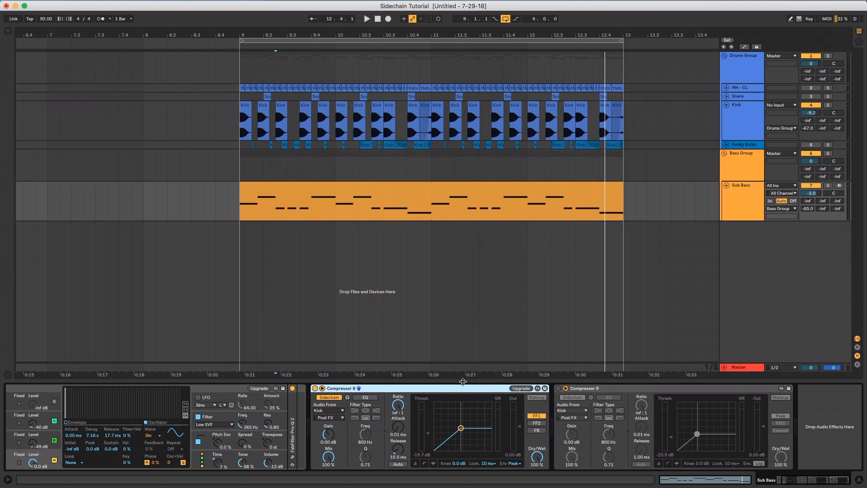
pyautogui.click(583, 390)
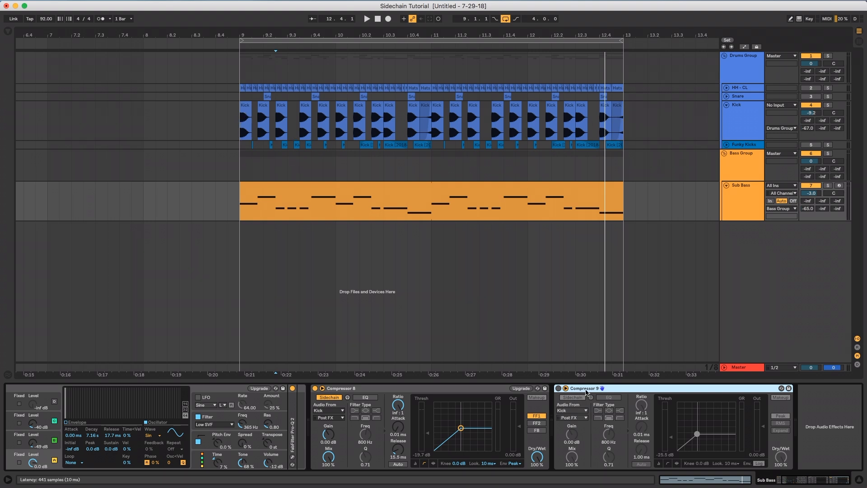
pyautogui.press('Delete')
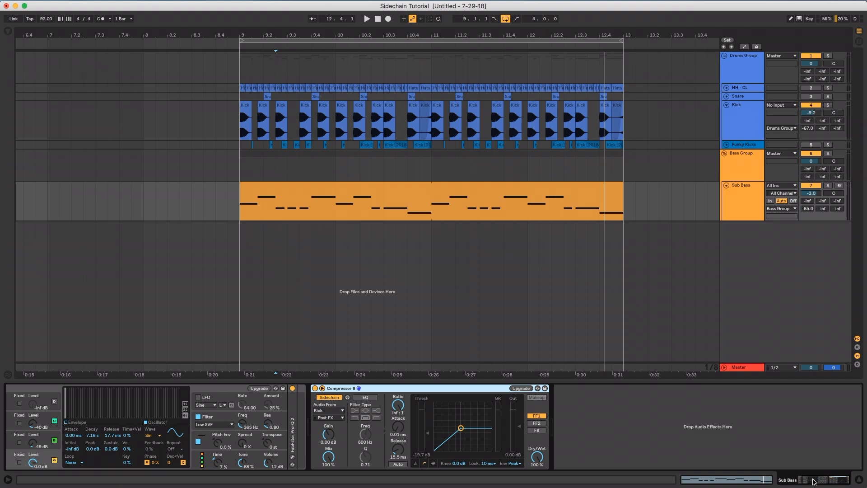
pyautogui.moveTo(815, 483); pyautogui.dragTo(808, 483)
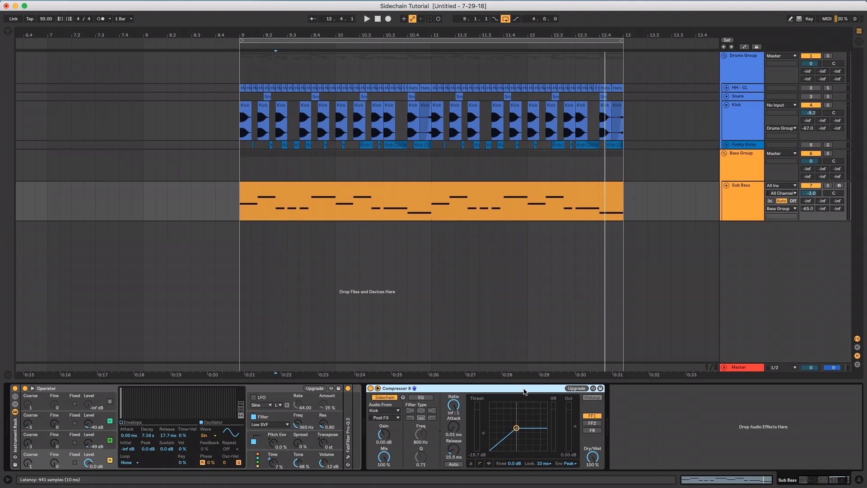
# - Activate the Funky Kicks, HH - CL and Snare tracks and fine-tune Compressor 8 to a -20.1 dB threshold and 17.5 ms release during playback
pyautogui.click(811, 145)
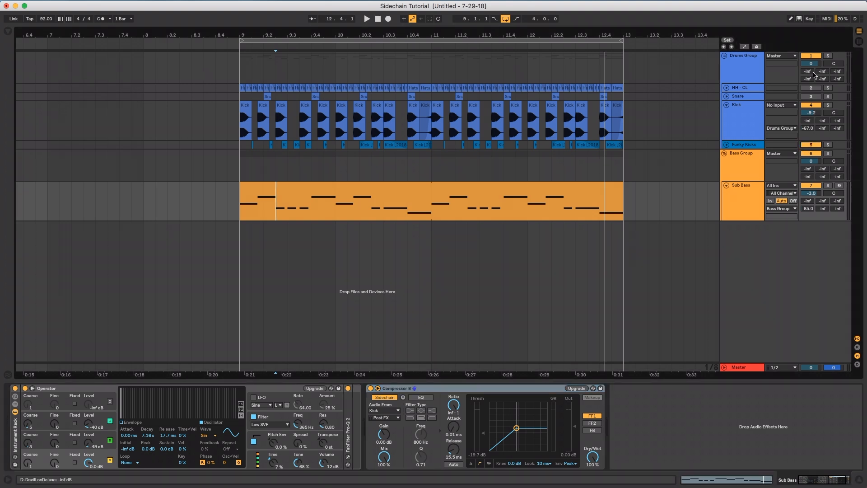
pyautogui.click(812, 88)
pyautogui.press('space')
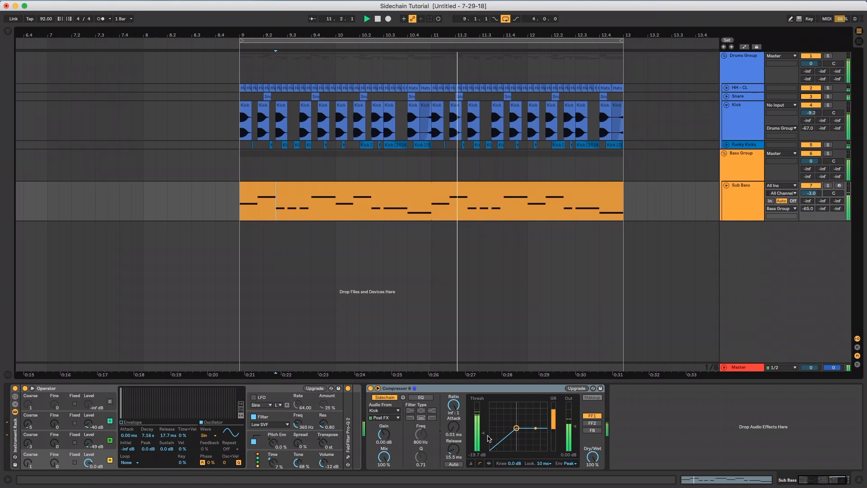
pyautogui.moveTo(483, 436); pyautogui.dragTo(483, 438)
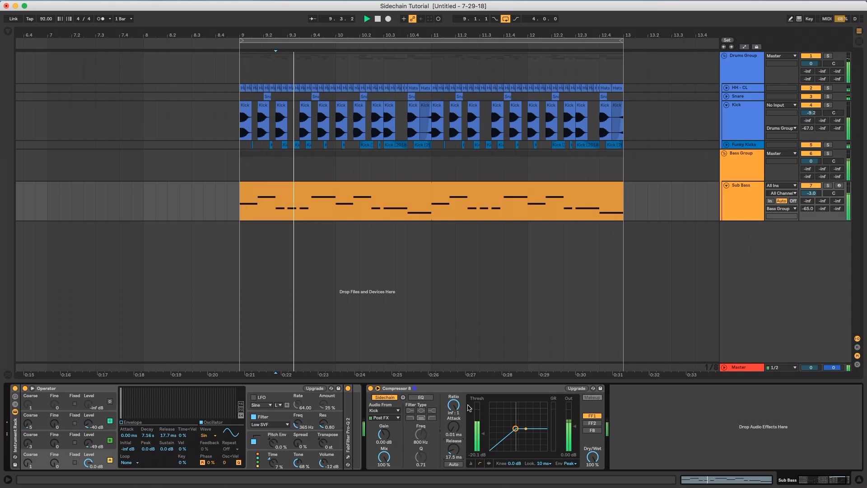
# - Copy Compressor 8 from the Sub Bass chain and paste it into the Funky Kicks track's effects
pyautogui.click(449, 390)
pyautogui.rightClick(448, 391)
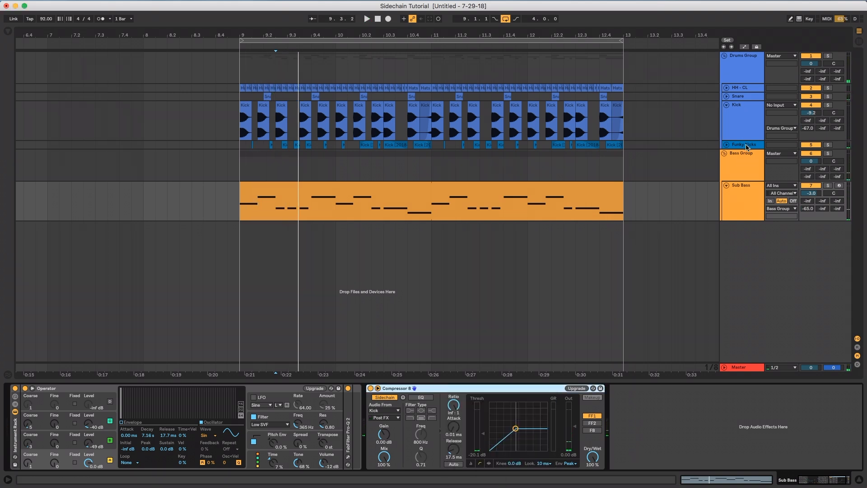
pyautogui.click(746, 146)
pyautogui.rightClick(514, 419)
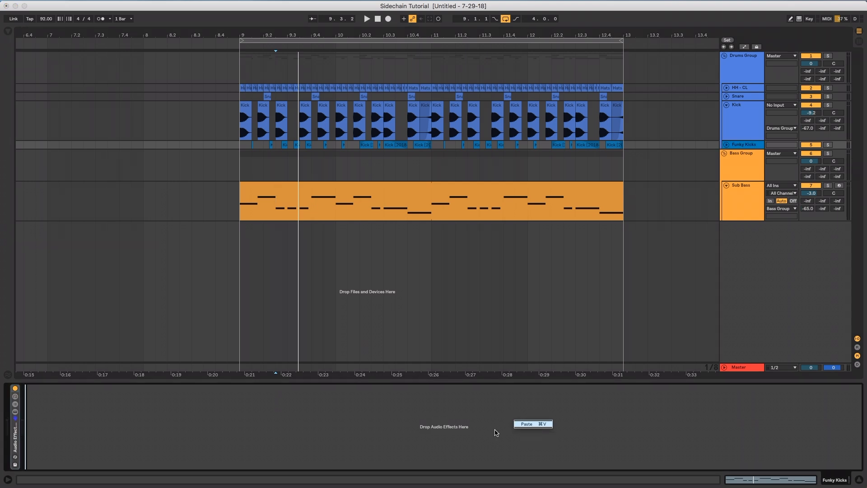
pyautogui.click(527, 424)
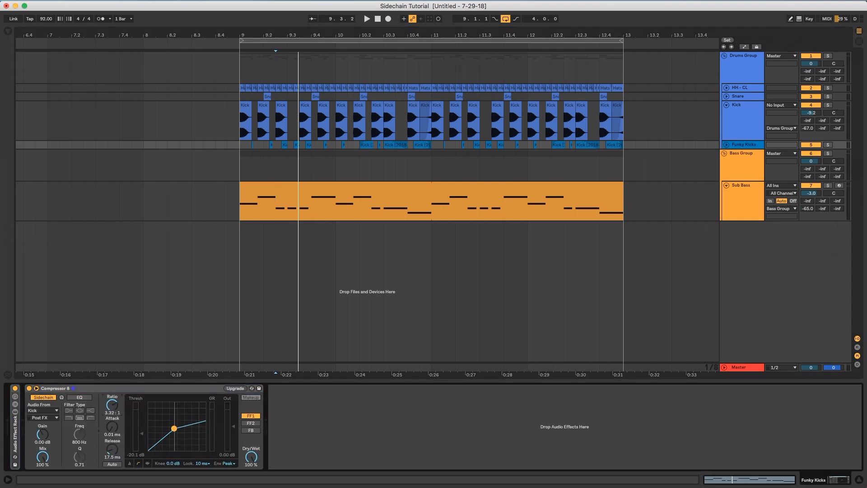
# - Set the Funky Kicks compressor's ratio to 5:1, threshold to -13.8 dB and release to 27.7 ms, and play the loop
pyautogui.write('5')
pyautogui.press('Return')
pyautogui.moveTo(132, 426); pyautogui.dragTo(133, 420)
pyautogui.moveTo(141, 426); pyautogui.dragTo(142, 425)
pyautogui.press('space')
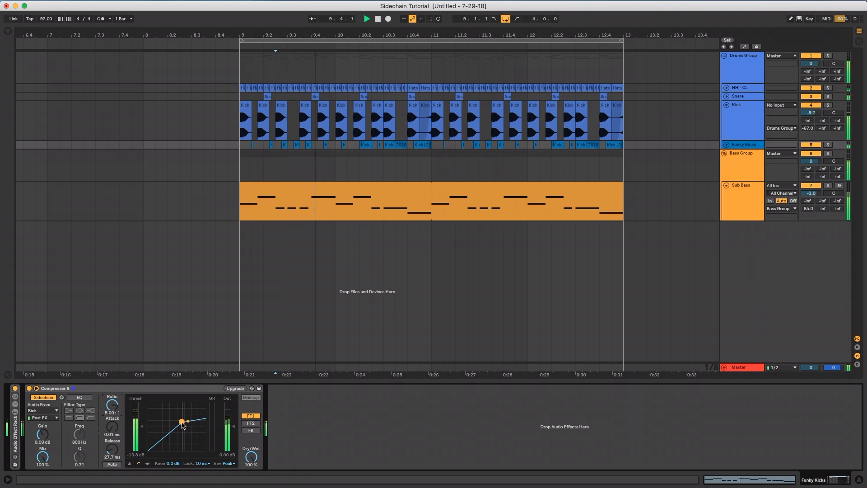
# - Fine-tune the Funky Kicks compressor to a -14.3 dB threshold, 27.4 ms release and 5.00:1 ratio during playback, and select the Sub Bass clip
pyautogui.moveTo(112, 405); pyautogui.dragTo(112, 403)
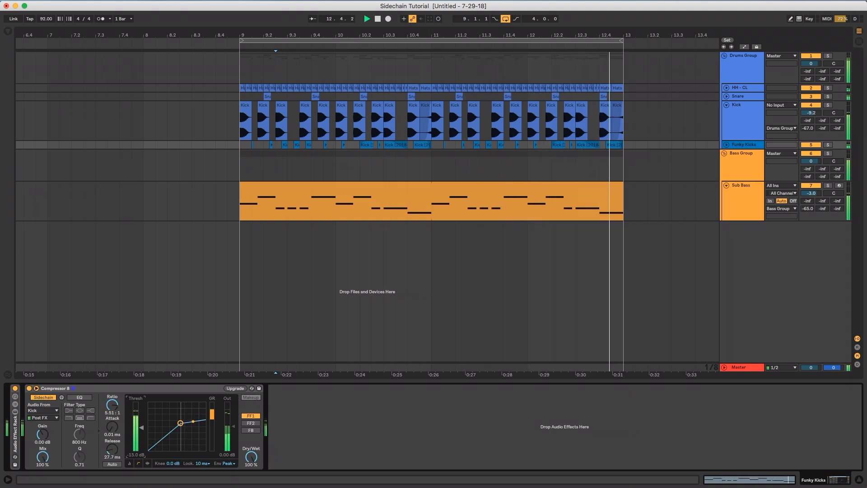
pyautogui.moveTo(141, 427)
pyautogui.mouseDown()
pyautogui.moveTo(112, 409)
pyautogui.moveTo(141, 425)
pyautogui.mouseUp()
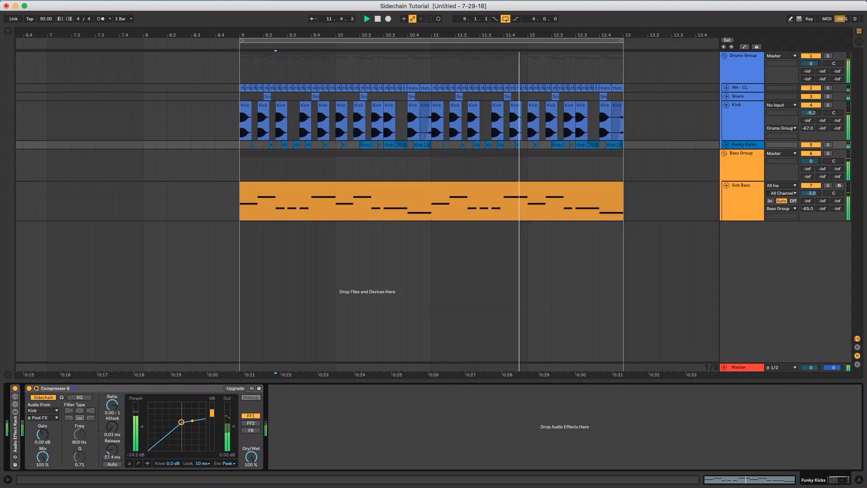
pyautogui.press('space')
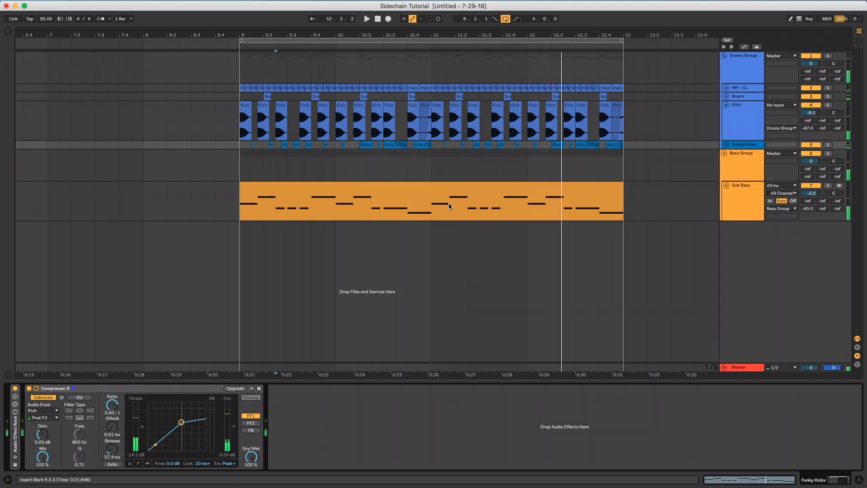
pyautogui.click(250, 194)
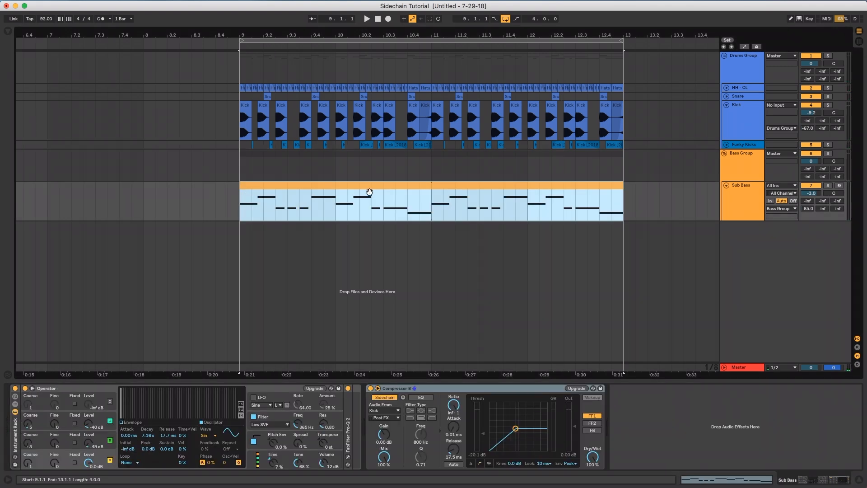